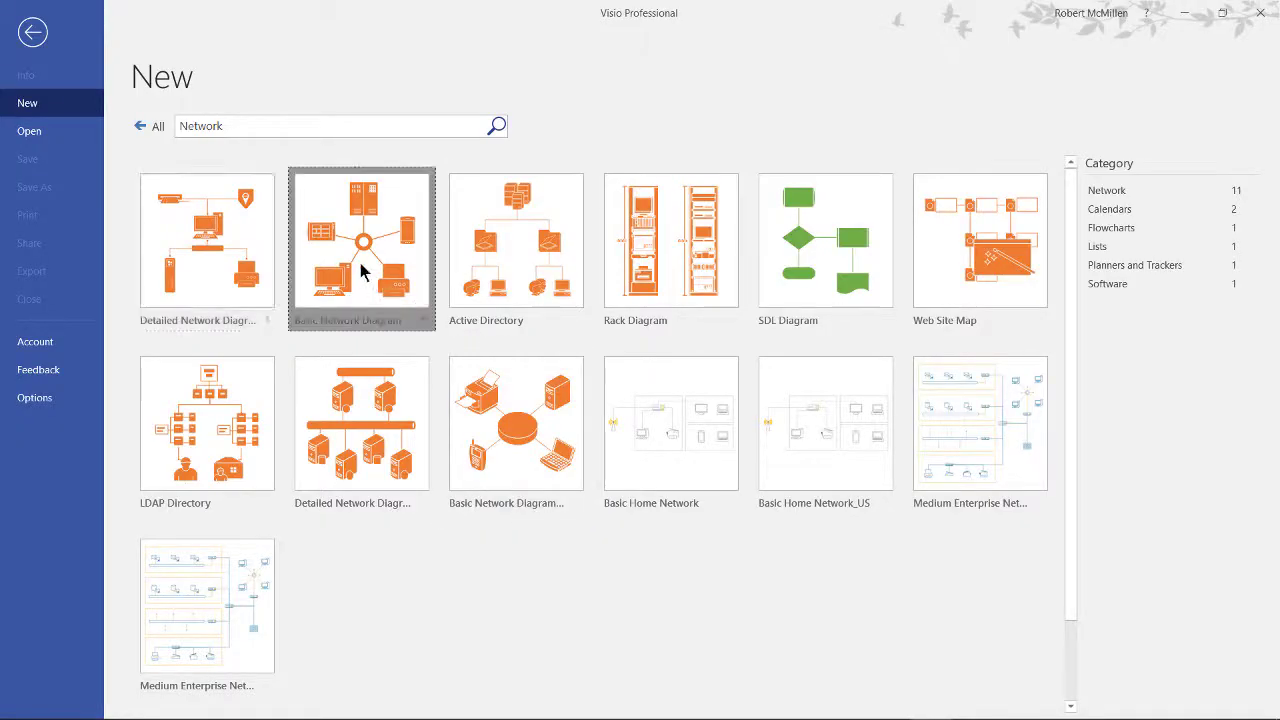
Step: Create a new drawing from the Basic Network Diagram template
{"action": "left_click", "coordinate": [362, 272]}
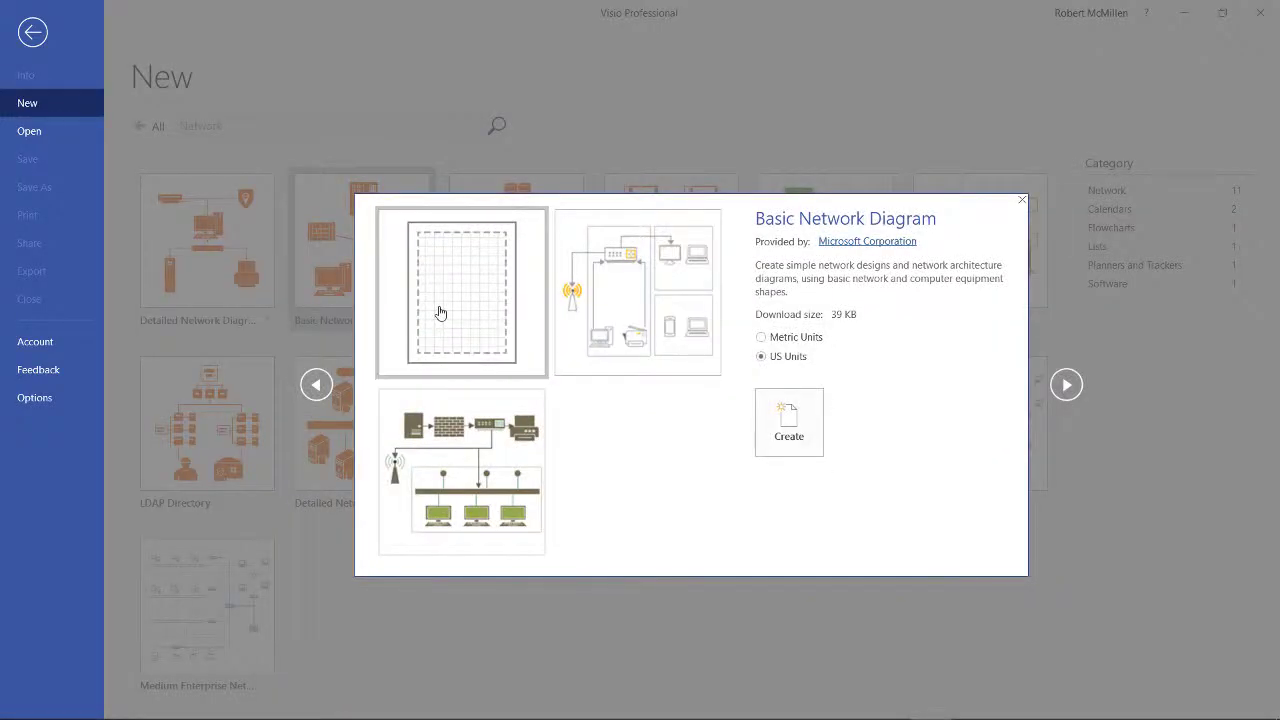
{"action": "left_click", "coordinate": [807, 430]}
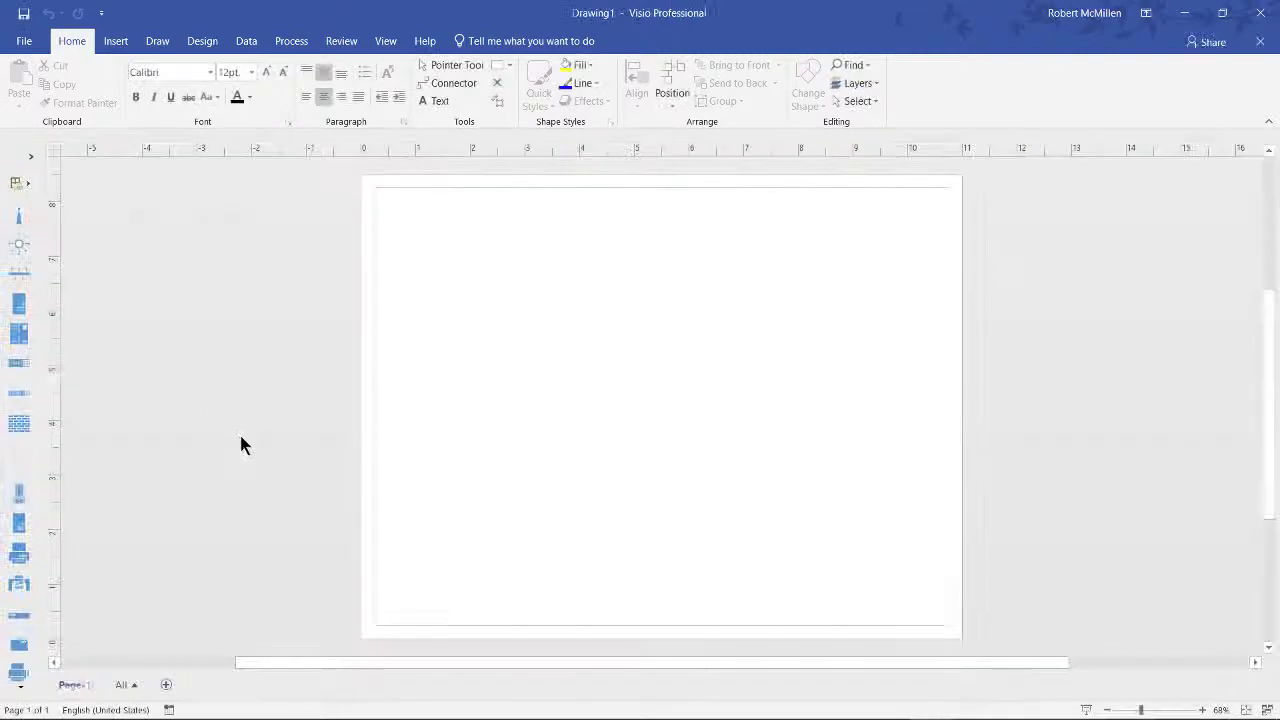
{"action": "left_click", "coordinate": [31, 160]}
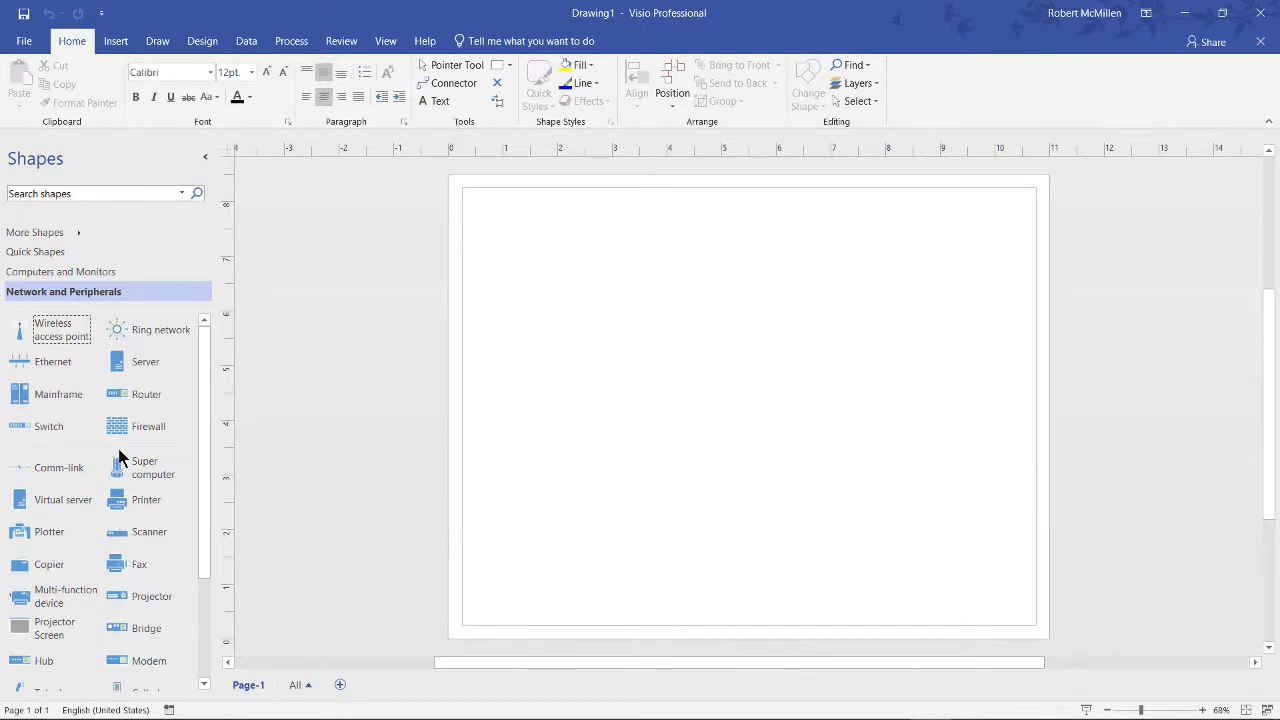
{"action": "scroll", "coordinate": [119, 456], "scroll_direction": "down", "scroll_amount": 5}
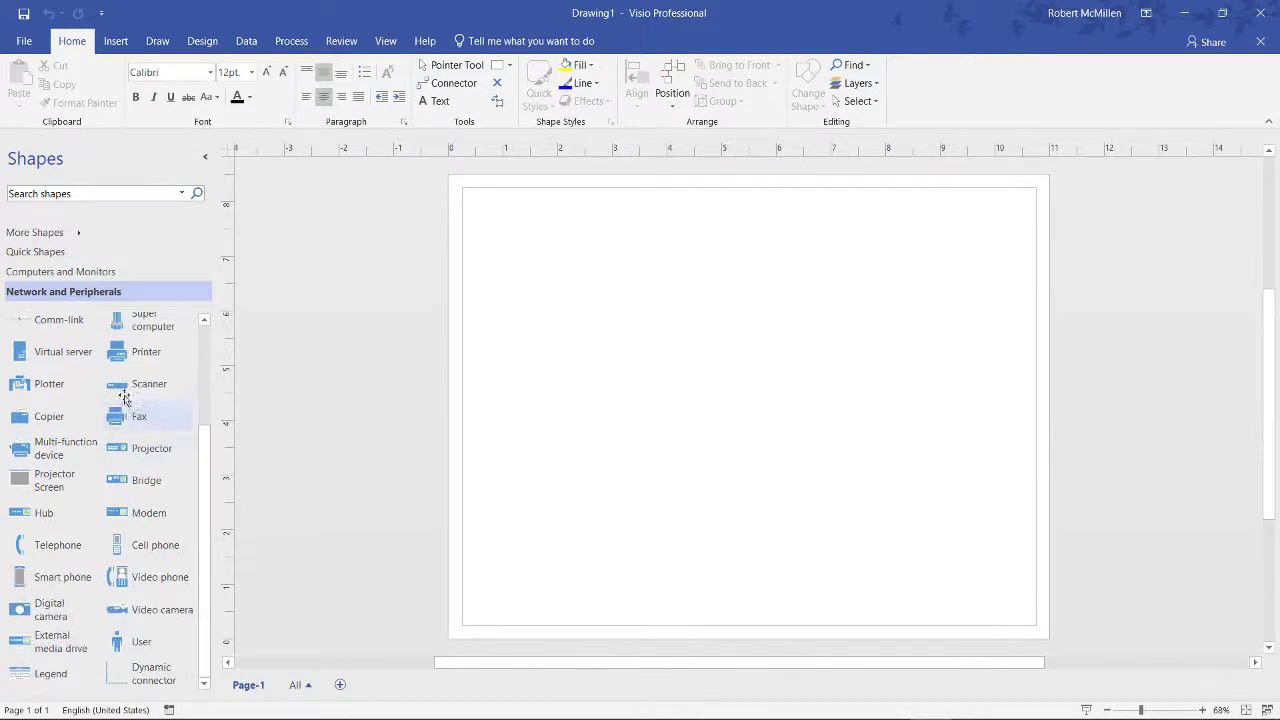
Step: Place a Printer, a Fax below it and a Modem to its right, then pick Insert > Text Box
{"action": "left_click_drag", "start_coordinate": [118, 352], "coordinate": [634, 284]}
{"action": "left_click_drag", "start_coordinate": [122, 420], "coordinate": [674, 412]}
{"action": "left_click_drag", "start_coordinate": [148, 512], "coordinate": [775, 306]}
{"action": "left_click", "coordinate": [815, 384]}
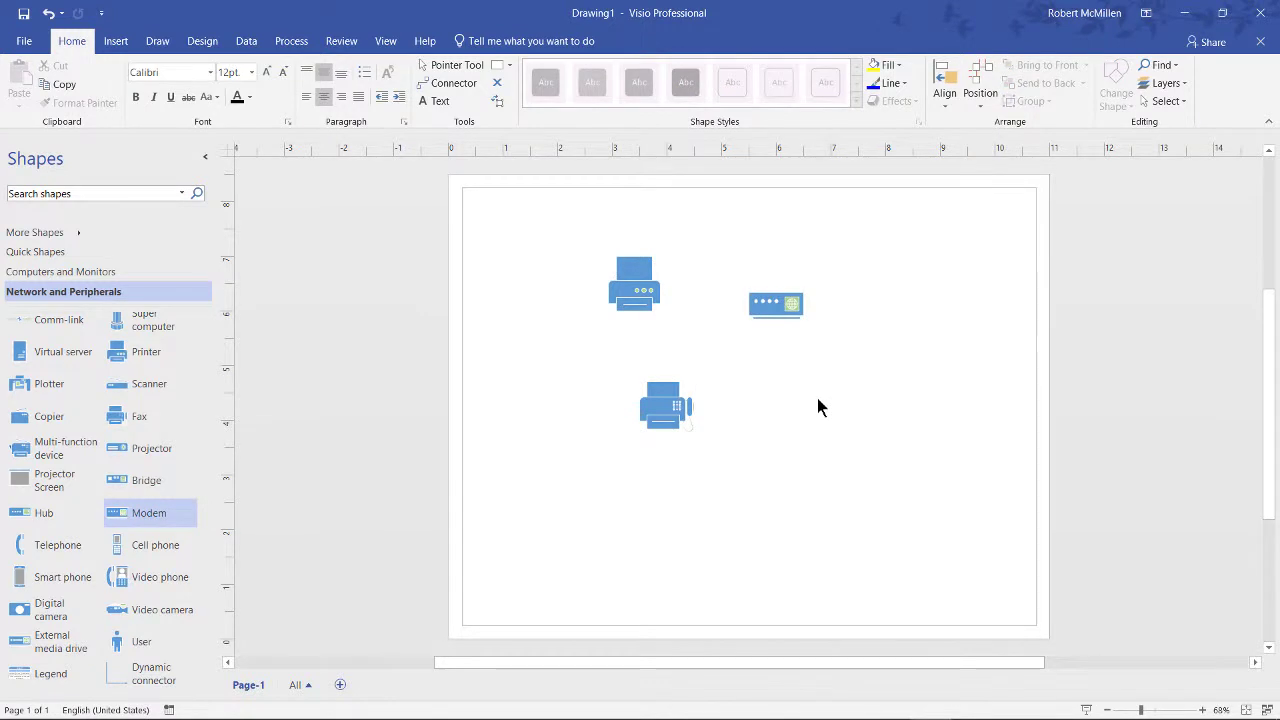
{"action": "left_click", "coordinate": [117, 42]}
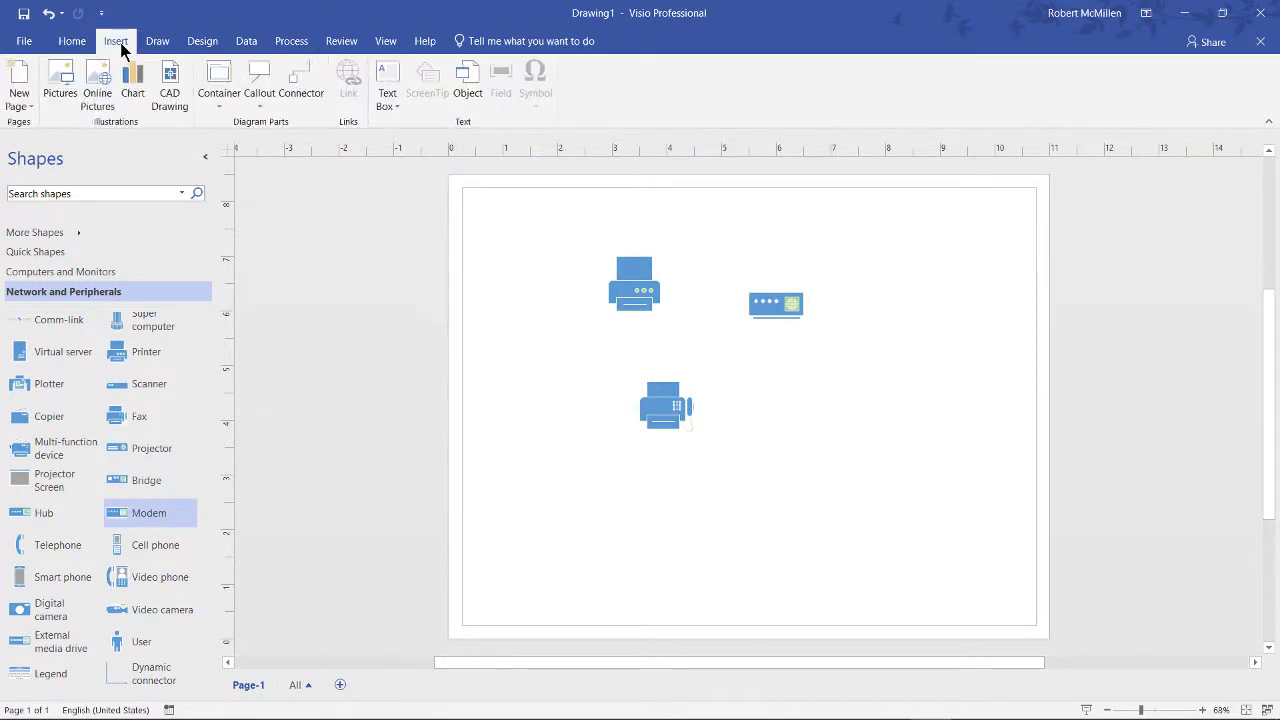
{"action": "left_click", "coordinate": [386, 80]}
Step: Add a 'Printer' text label beneath the printer shape
{"action": "left_click_drag", "start_coordinate": [585, 318], "coordinate": [697, 352]}
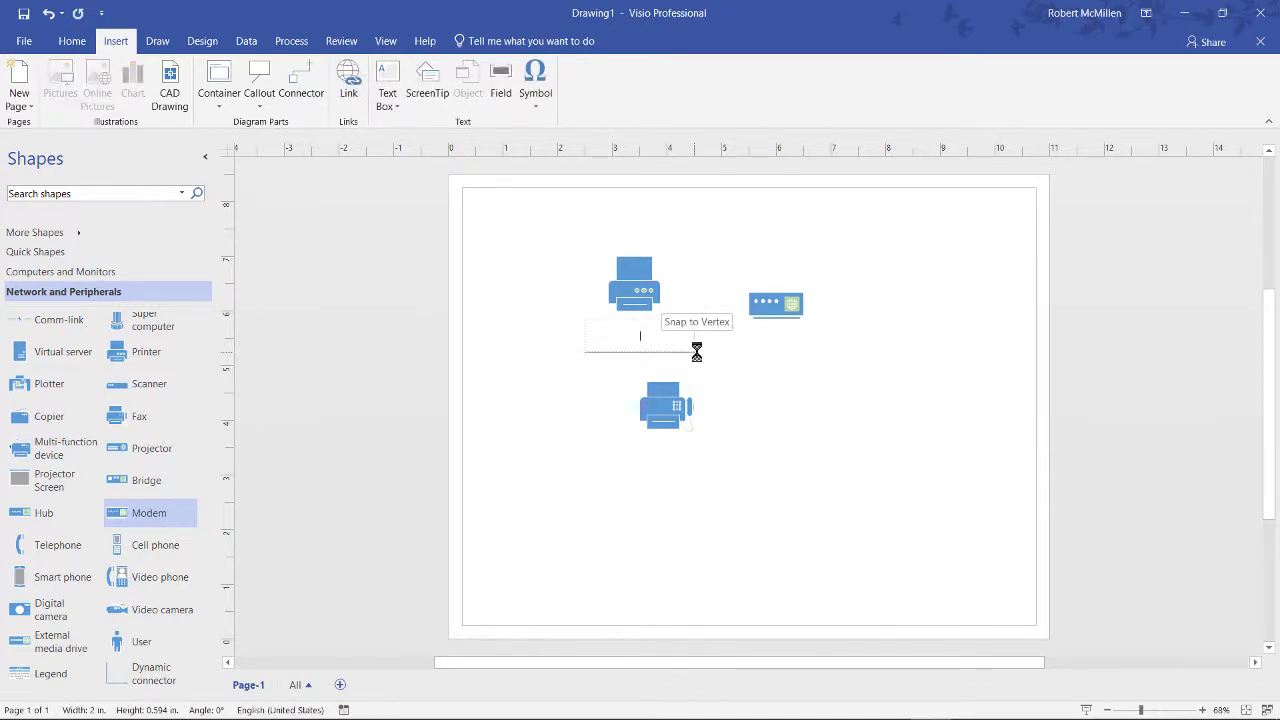
{"action": "type", "text": "Printer"}
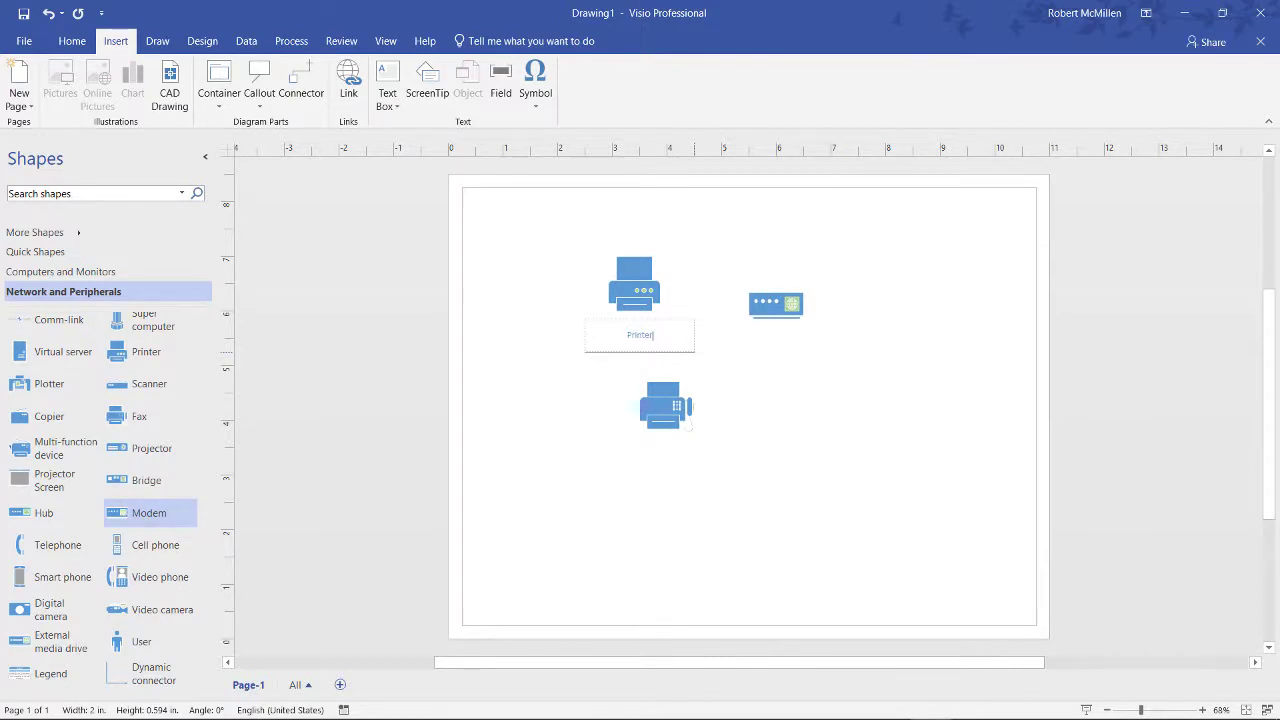
{"action": "left_click_drag", "start_coordinate": [672, 333], "coordinate": [594, 331]}
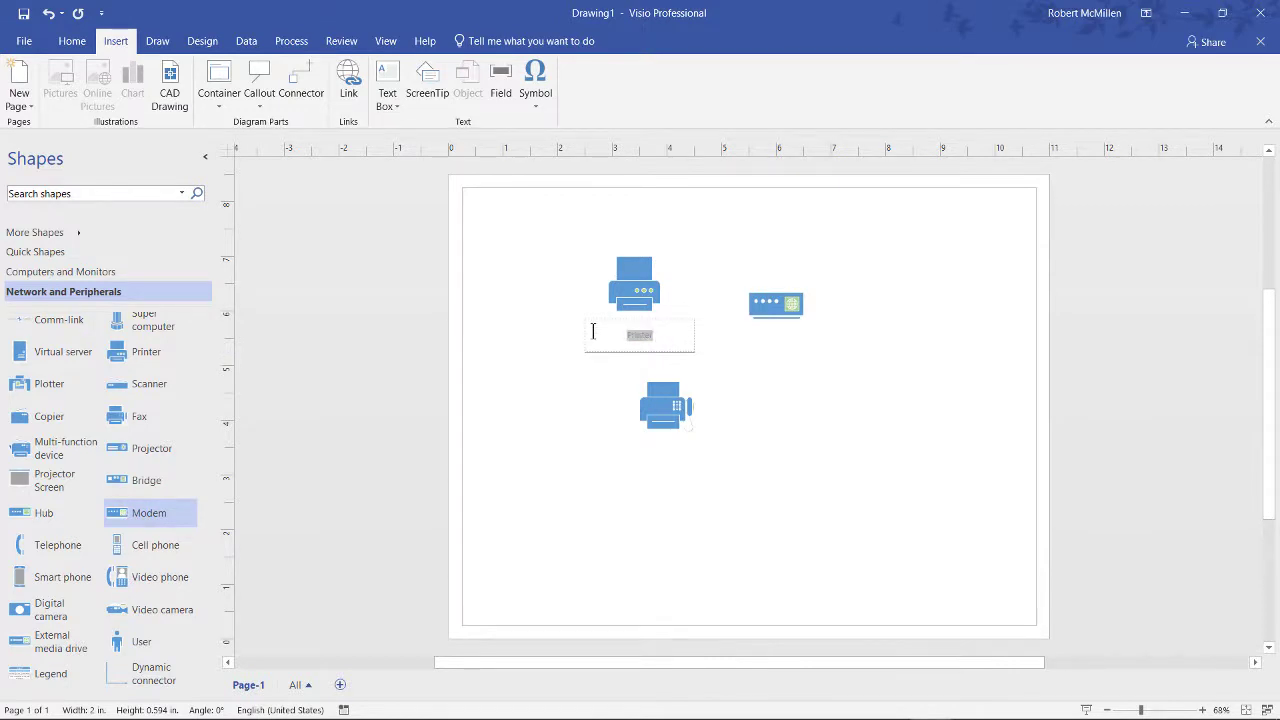
{"action": "left_click", "coordinate": [64, 46]}
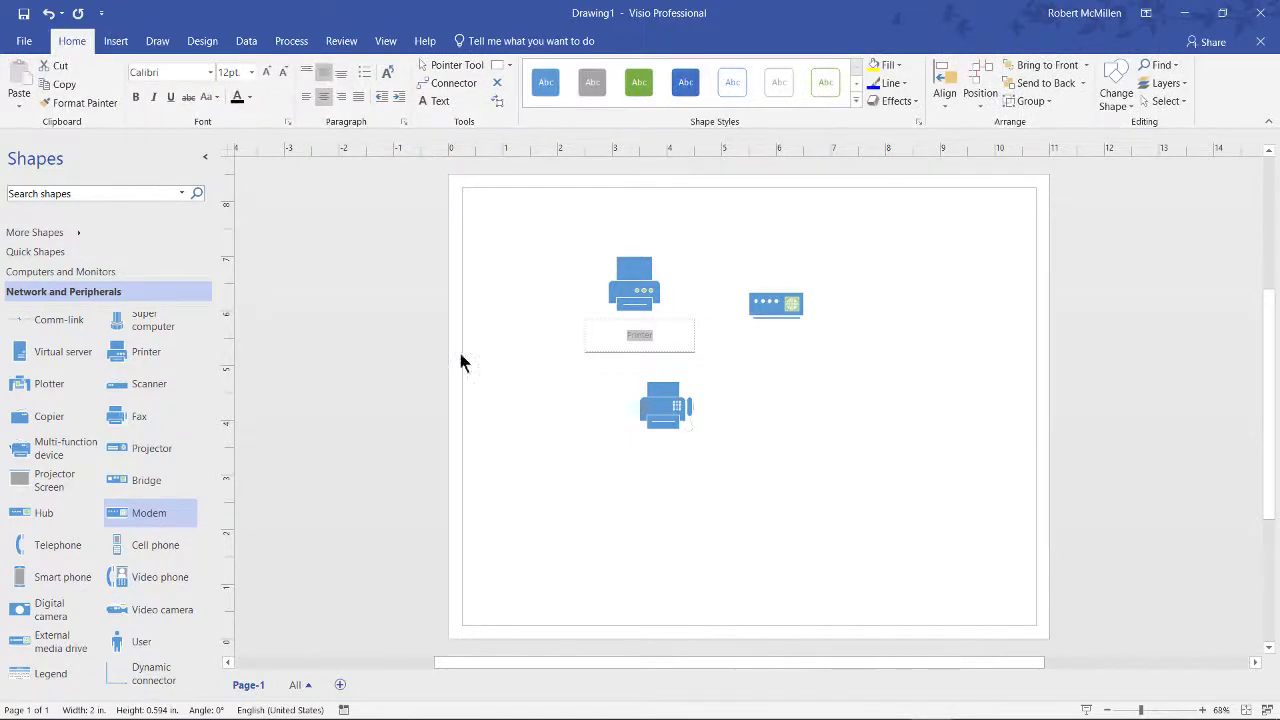
{"action": "left_click", "coordinate": [591, 380]}
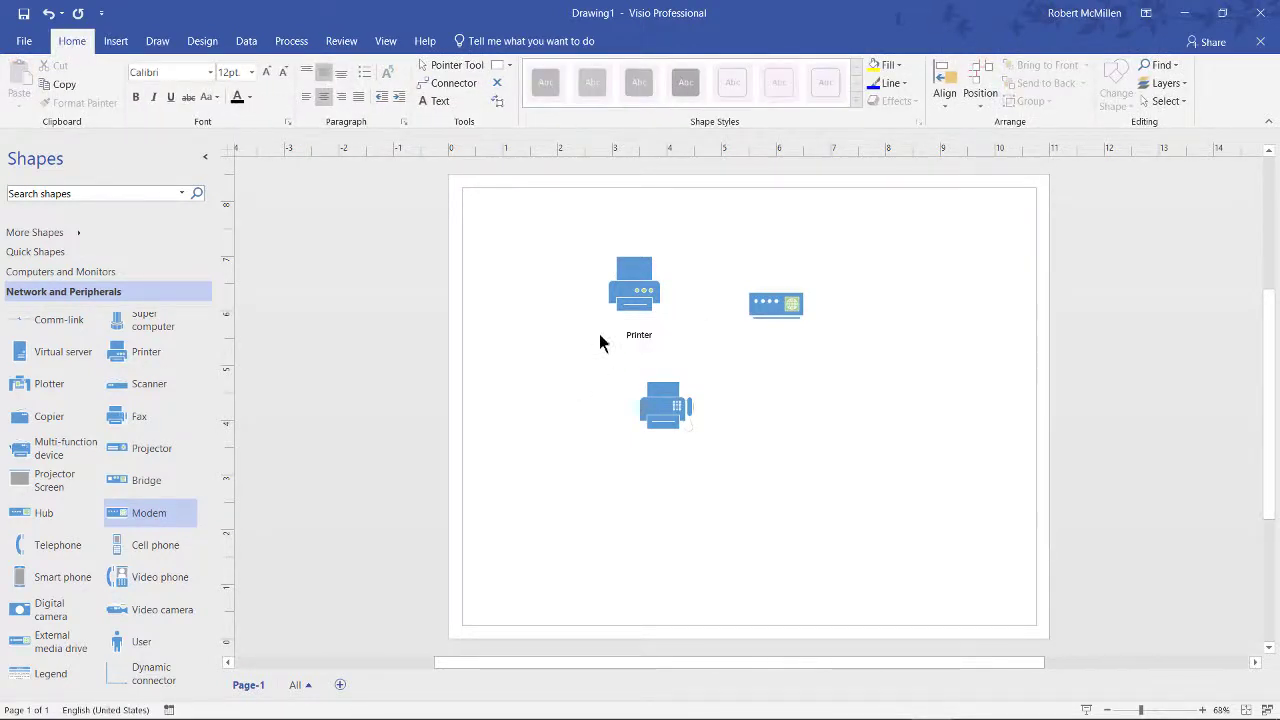
Step: Nudge the label under the printer, then move printer and label together to the page's right edge
{"action": "left_click", "coordinate": [632, 335]}
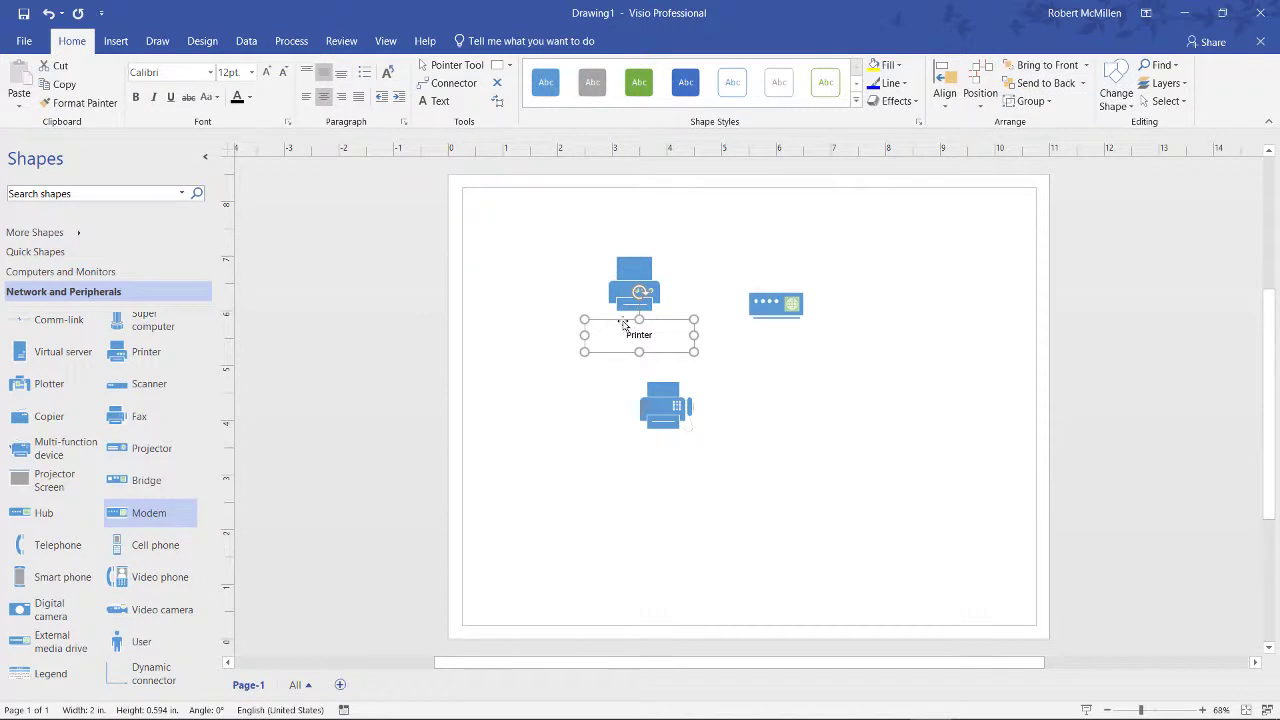
{"action": "left_click_drag", "start_coordinate": [622, 322], "coordinate": [611, 315]}
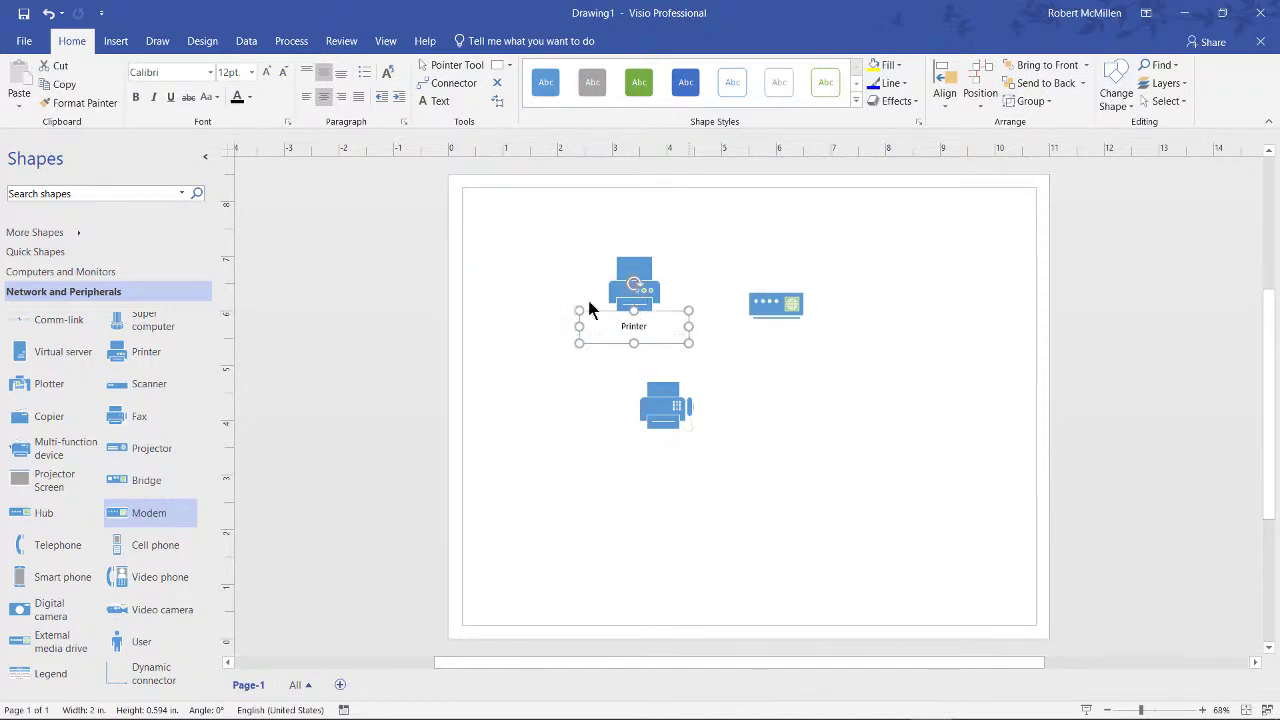
{"action": "left_click", "coordinate": [566, 249]}
{"action": "left_click_drag", "start_coordinate": [558, 219], "coordinate": [540, 245]}
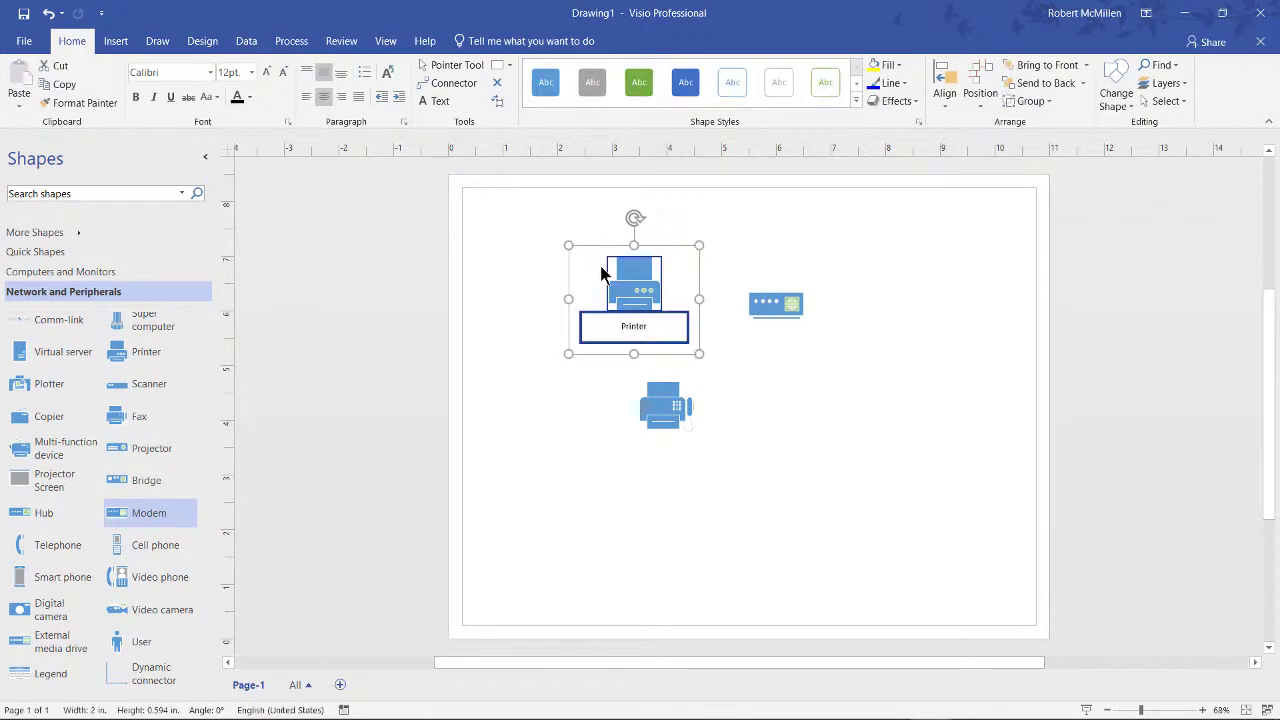
{"action": "left_click_drag", "start_coordinate": [605, 270], "coordinate": [911, 283]}
{"action": "left_click", "coordinate": [904, 322]}
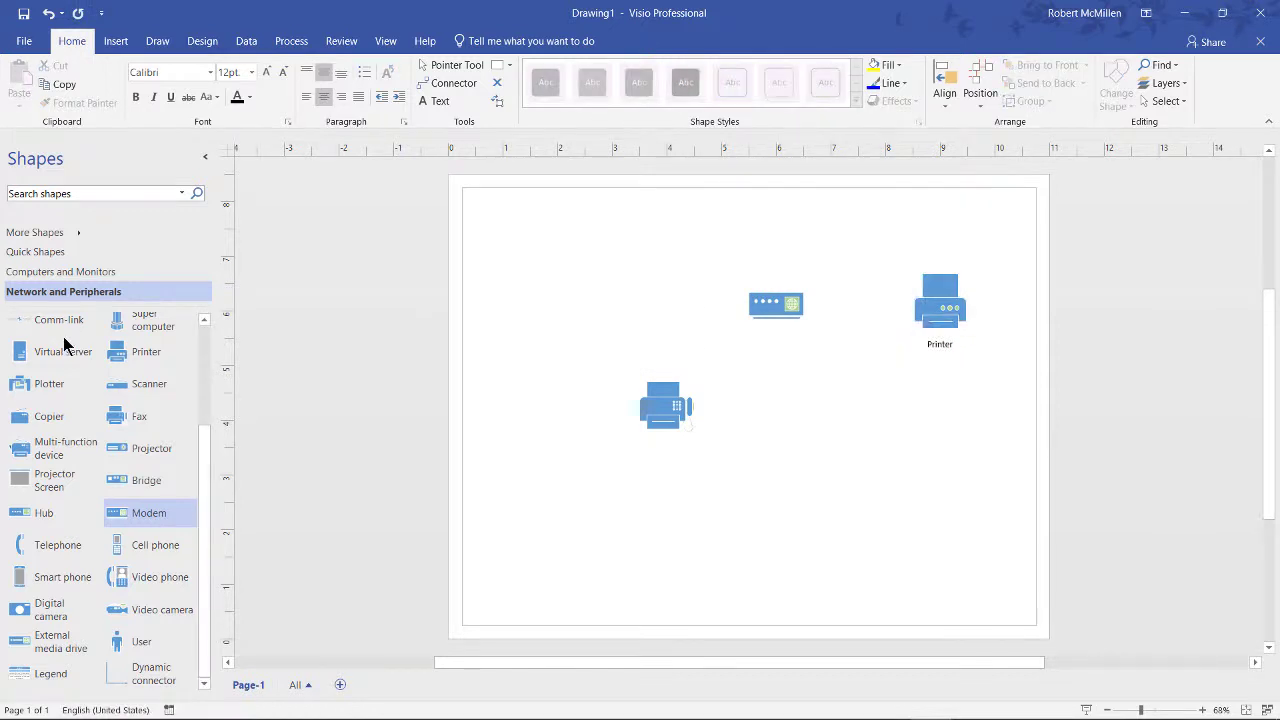
Step: Open the Computers and Monitors stencil and view the combined Quick Shapes
{"action": "left_click", "coordinate": [70, 273]}
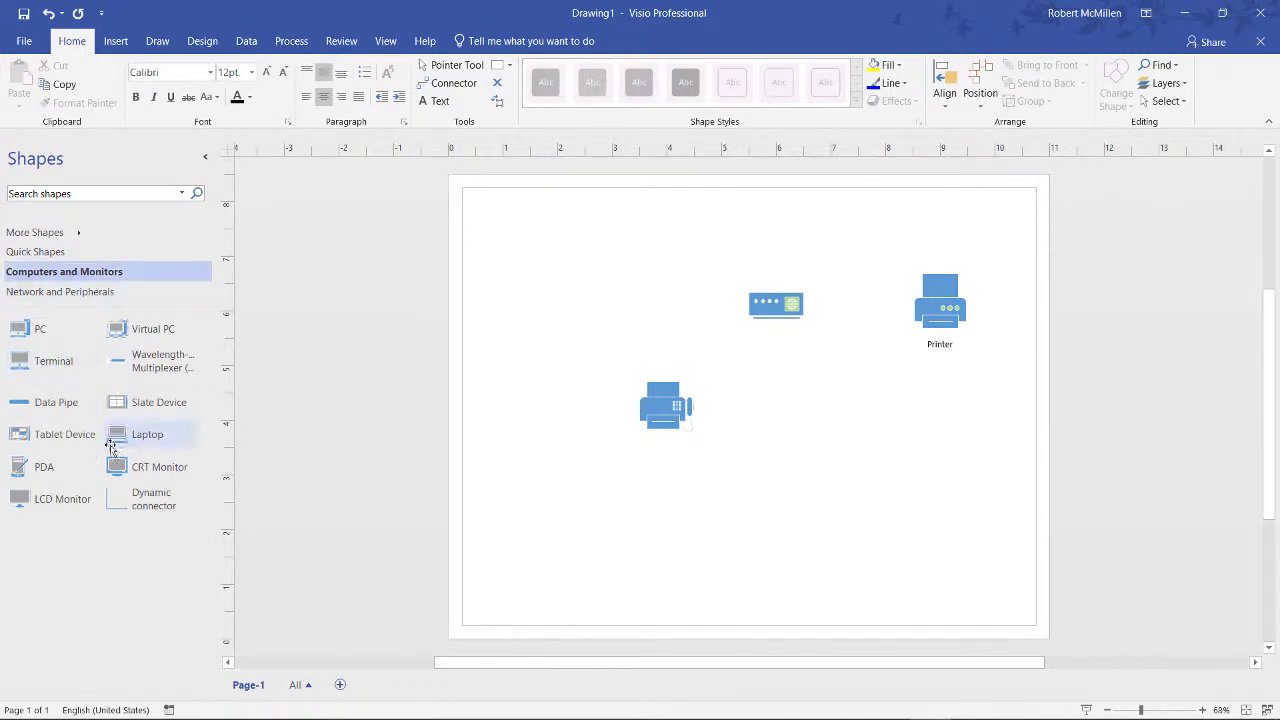
{"action": "left_click", "coordinate": [40, 254]}
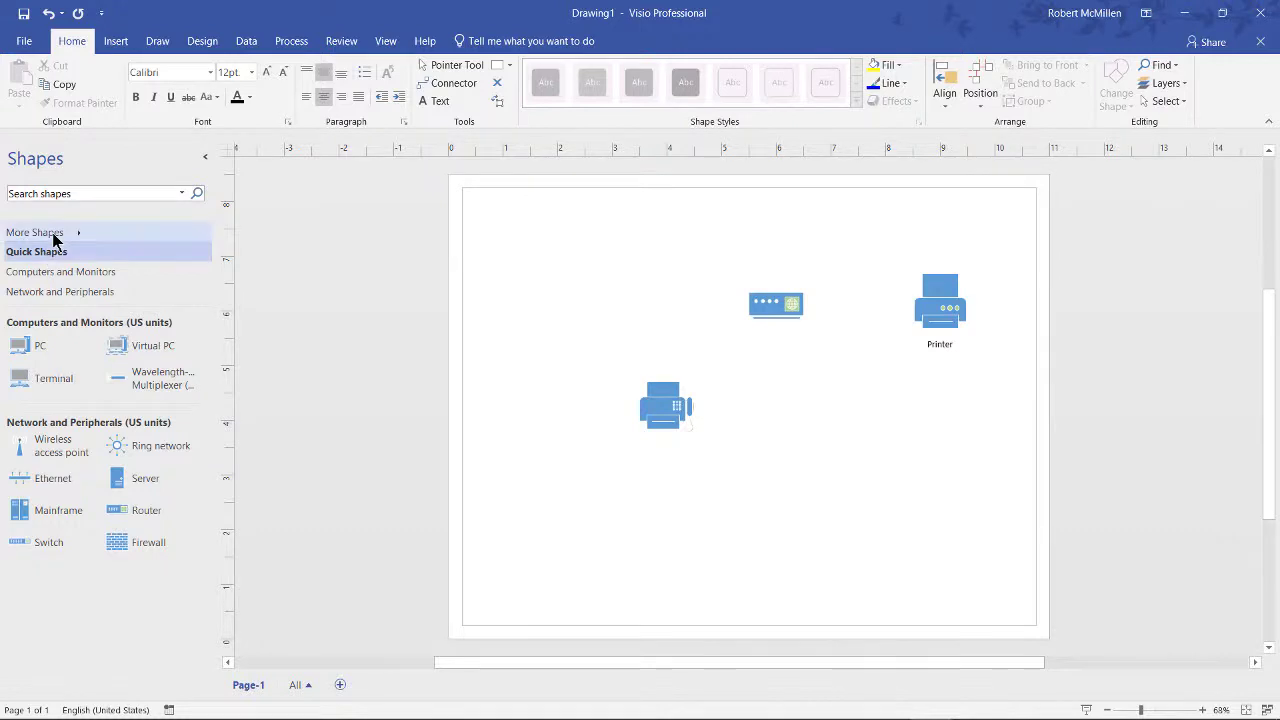
Step: Open More Shapes > Maps and Floor Plans > Building Plan > Pipes and Valves - Pipes 1
{"action": "left_click", "coordinate": [55, 235]}
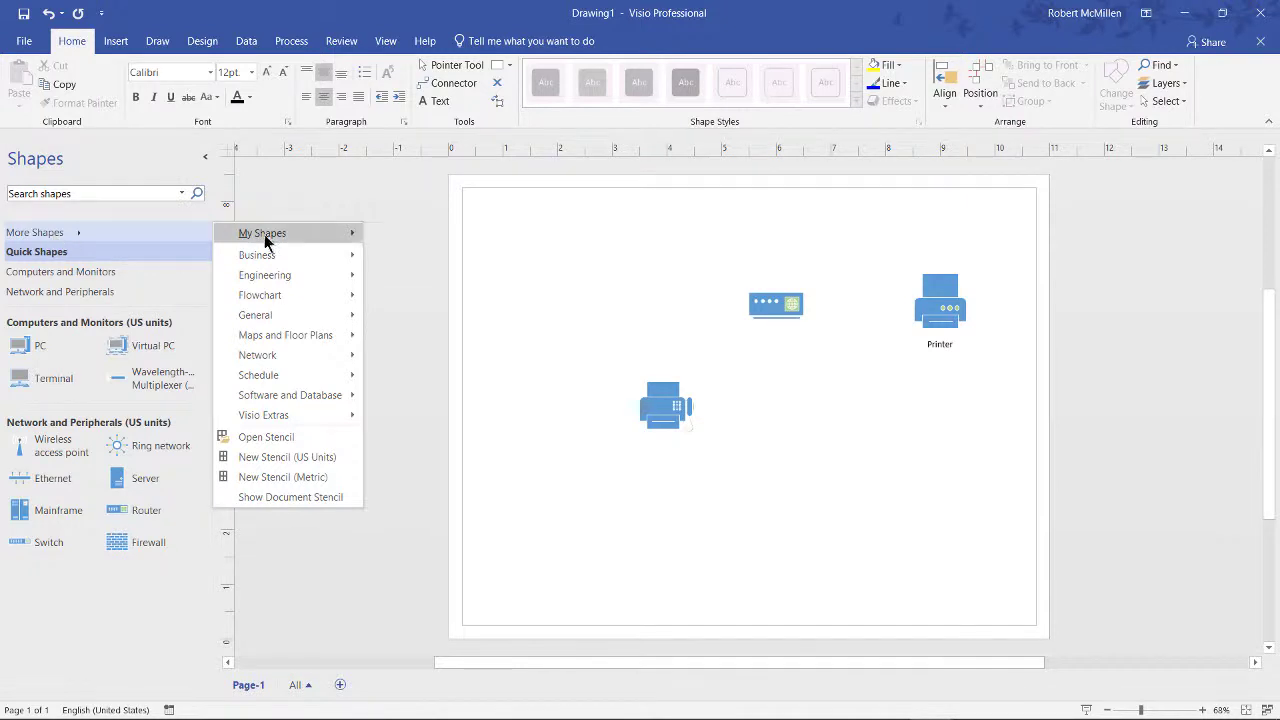
{"action": "mouse_move", "coordinate": [295, 228]}
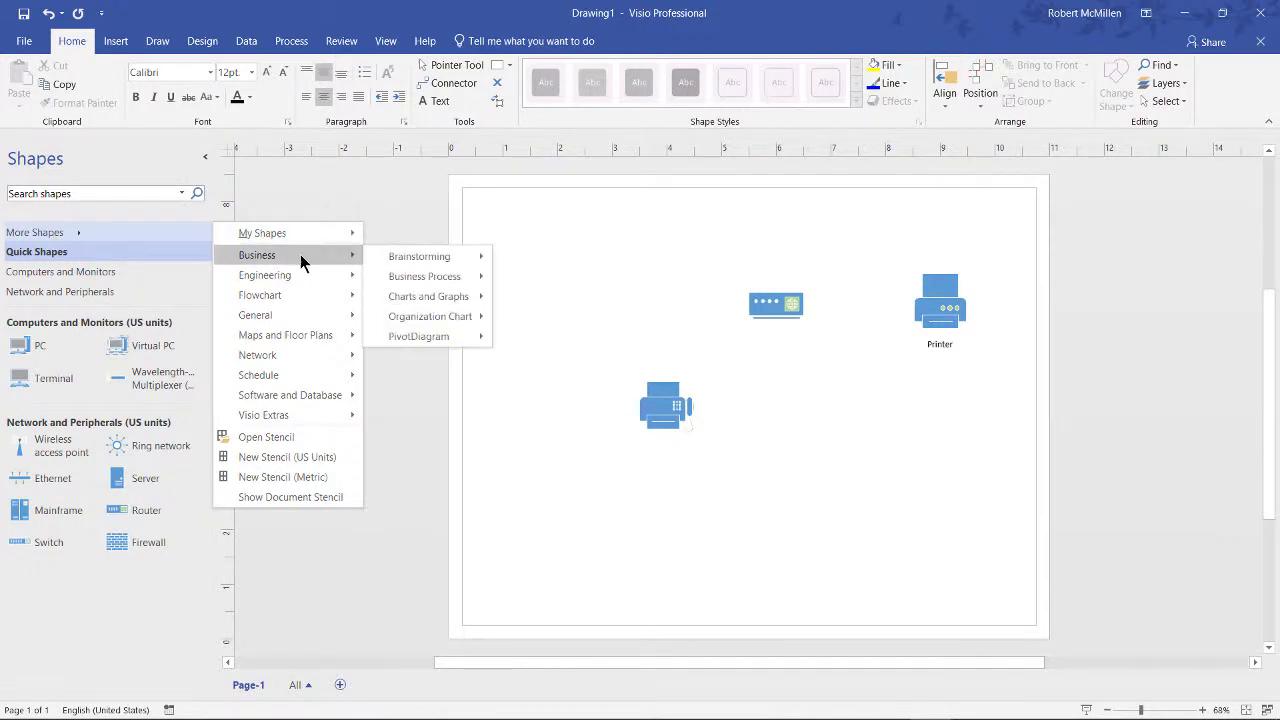
{"action": "mouse_move", "coordinate": [297, 272]}
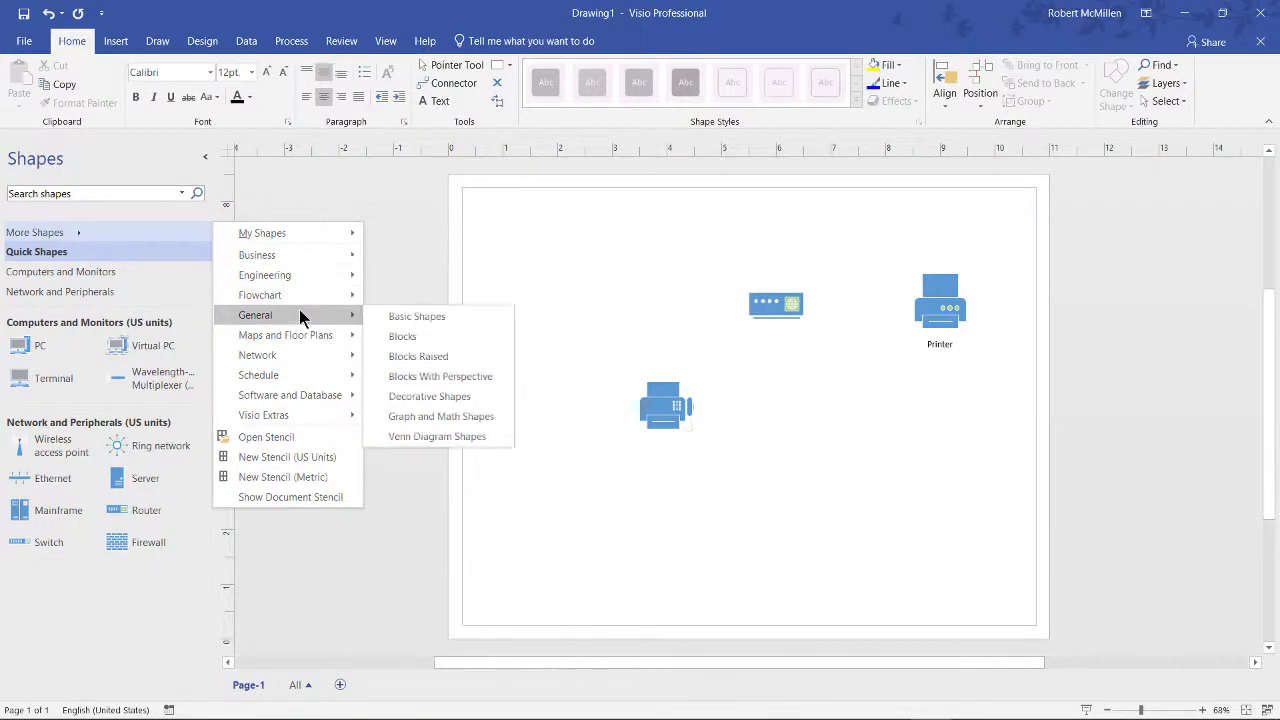
{"action": "mouse_move", "coordinate": [305, 334]}
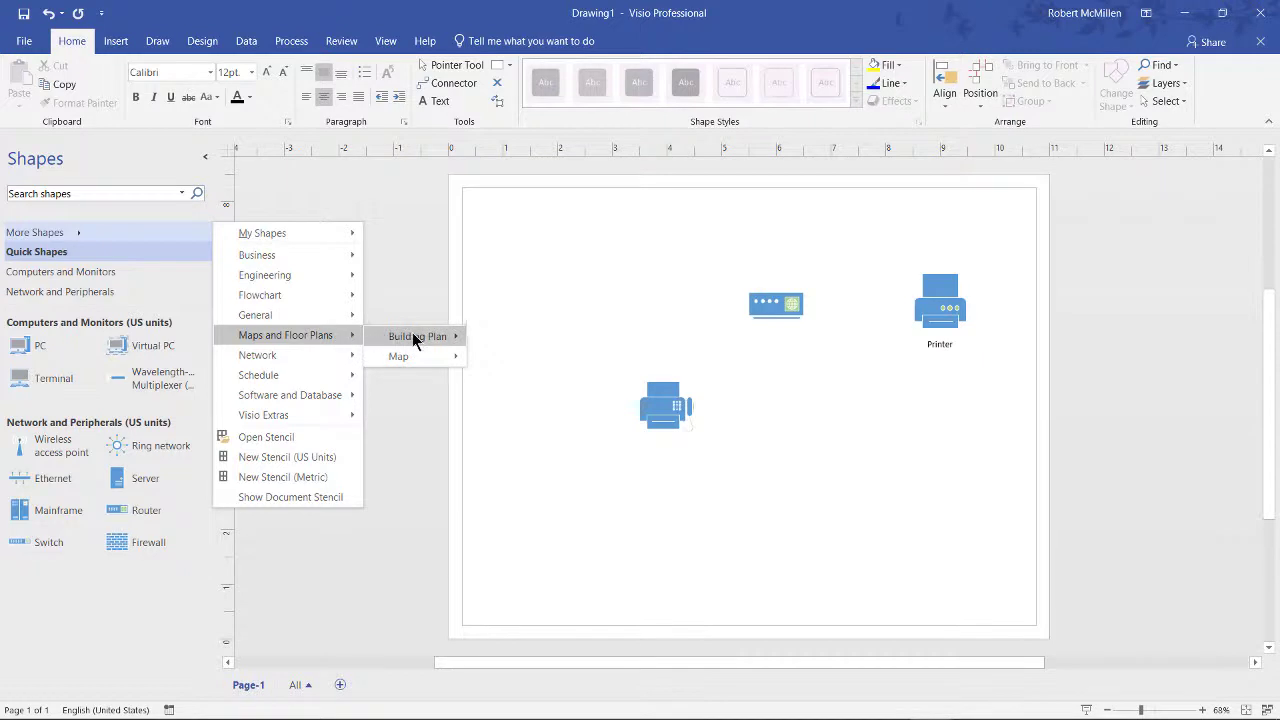
{"action": "mouse_move", "coordinate": [416, 337]}
{"action": "scroll", "coordinate": [536, 346], "scroll_direction": "down", "scroll_amount": 6}
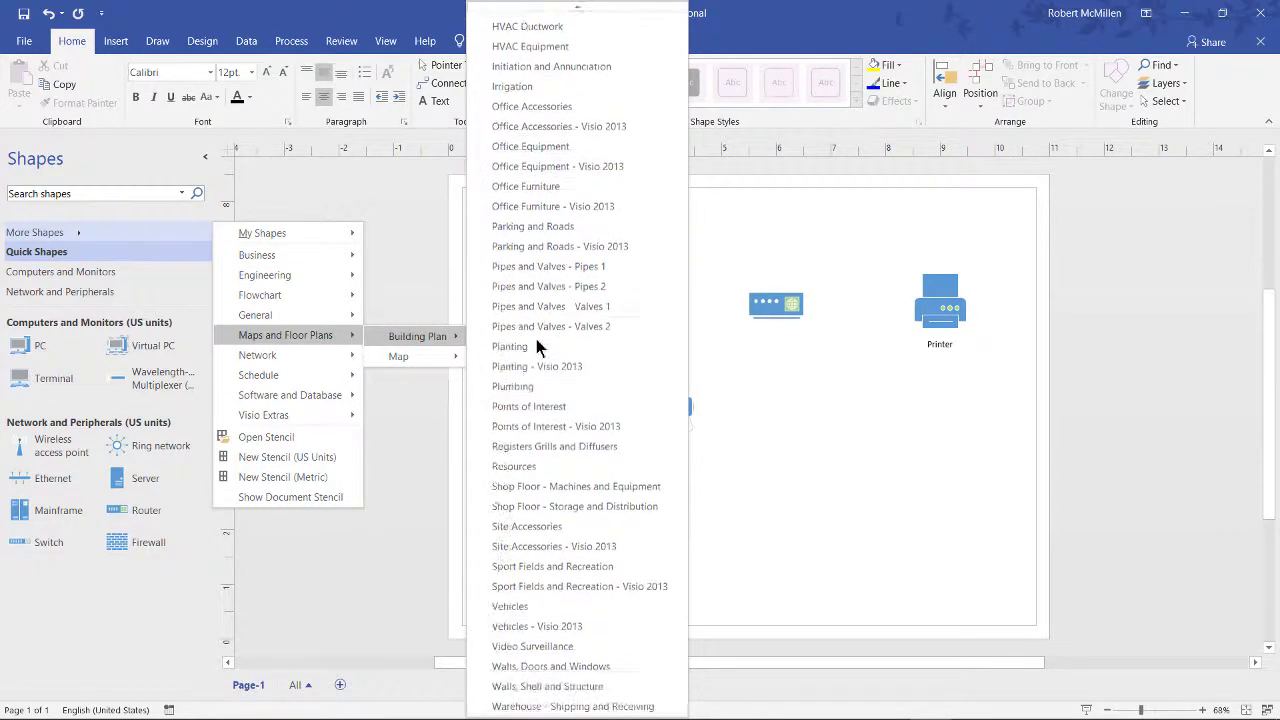
{"action": "left_click", "coordinate": [546, 266]}
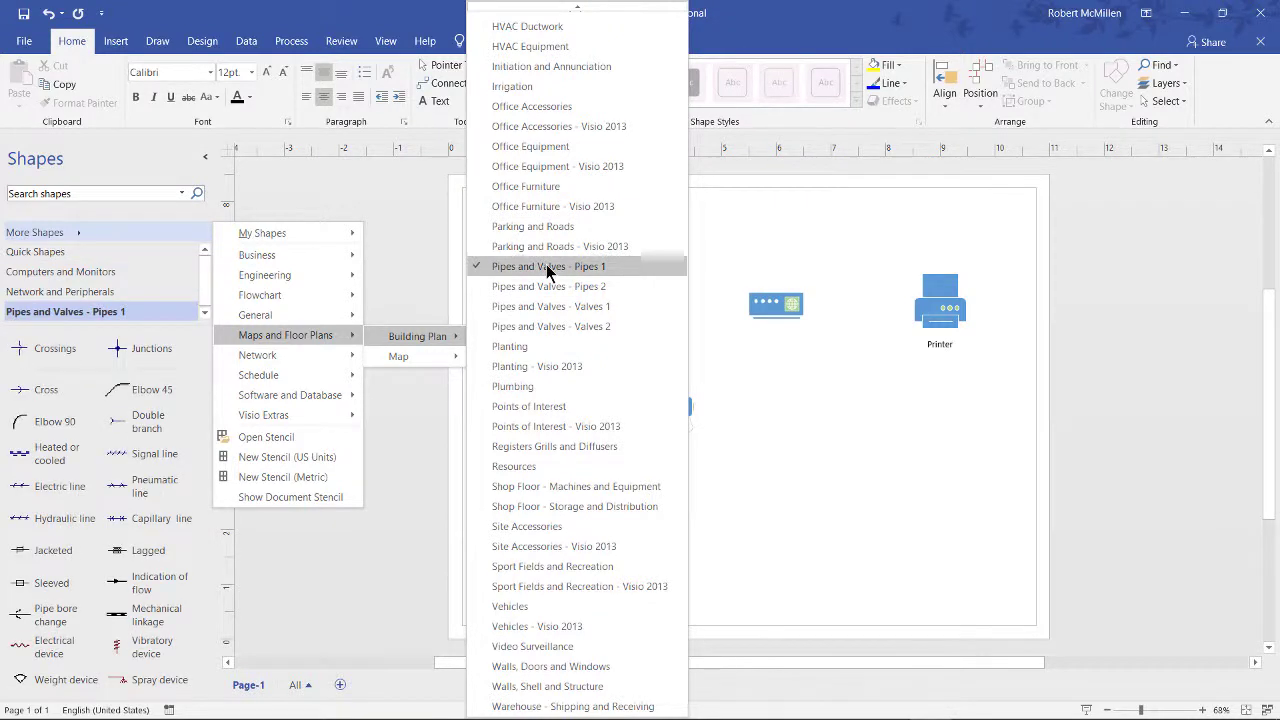
Step: Add a Crossings pipe left of the modem and a curved Double branch pipe below the fax
{"action": "left_click_drag", "start_coordinate": [44, 352], "coordinate": [598, 298]}
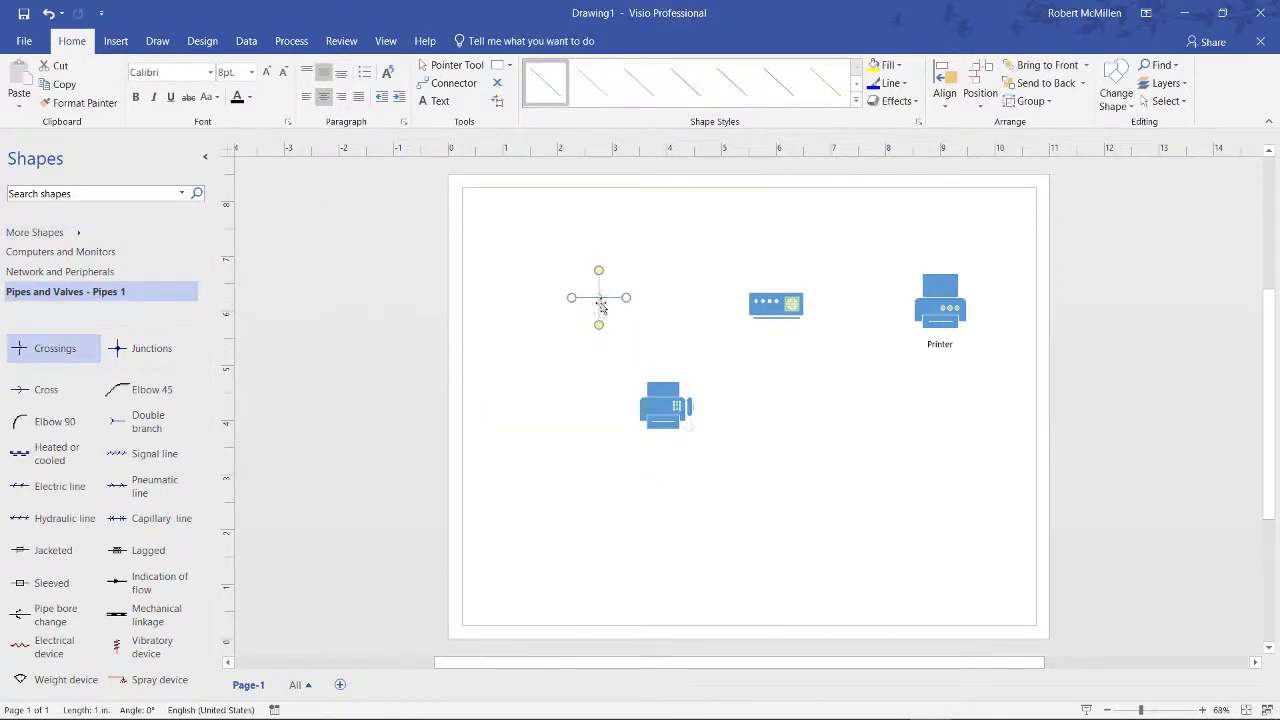
{"action": "left_click_drag", "start_coordinate": [333, 427], "coordinate": [783, 478]}
{"action": "left_click", "coordinate": [763, 553]}
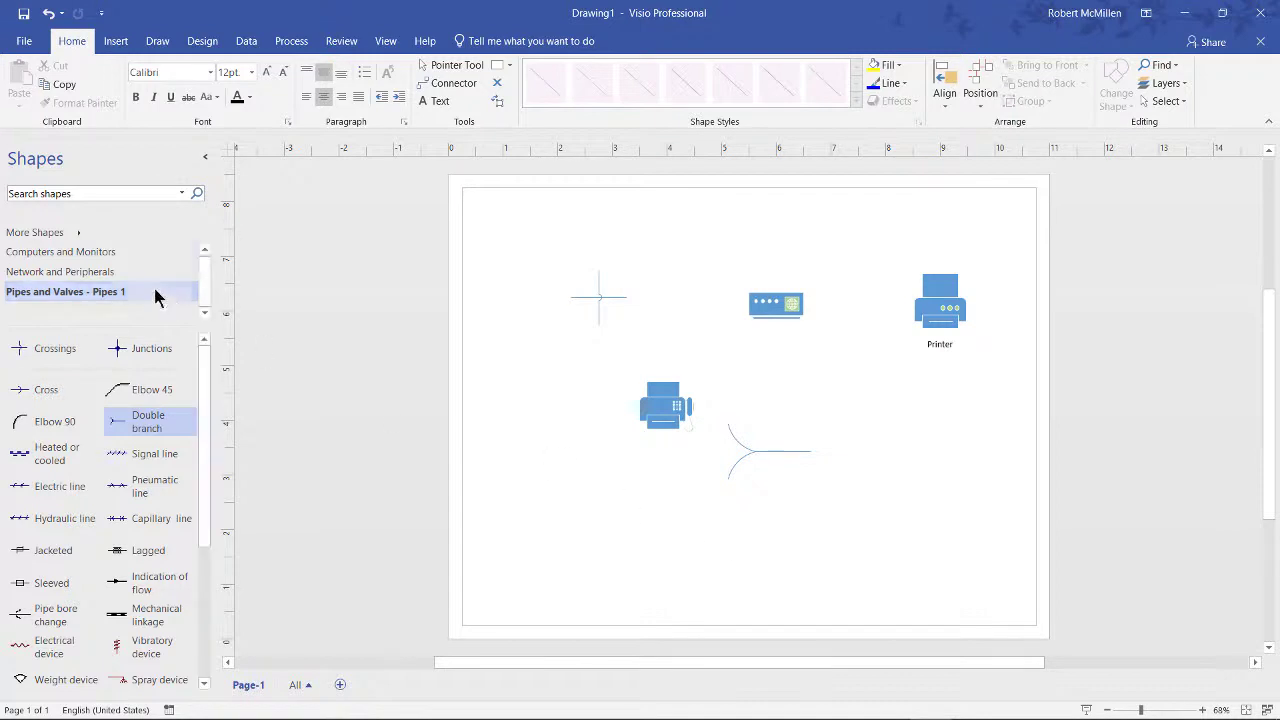
{"action": "left_click", "coordinate": [88, 192]}
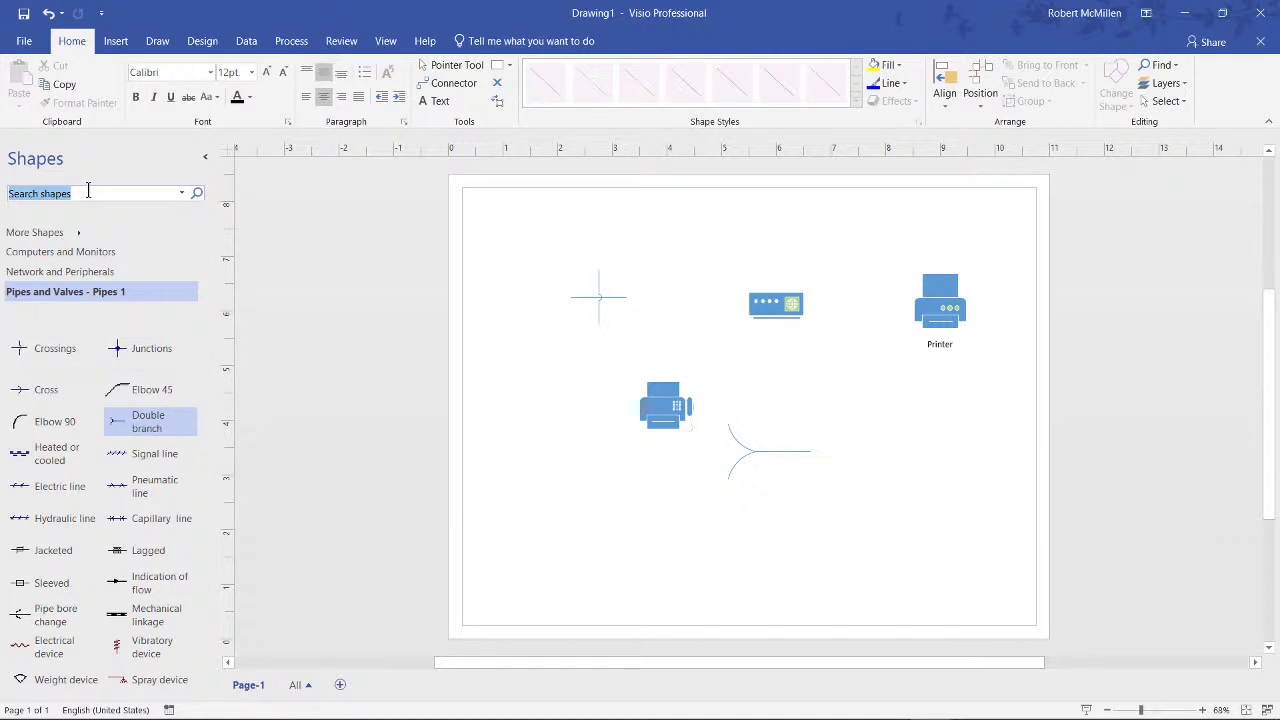
Step: Search the shapes for 'cloud' and scroll through the results
{"action": "type", "text": "cloud"}
{"action": "key", "text": "Return"}
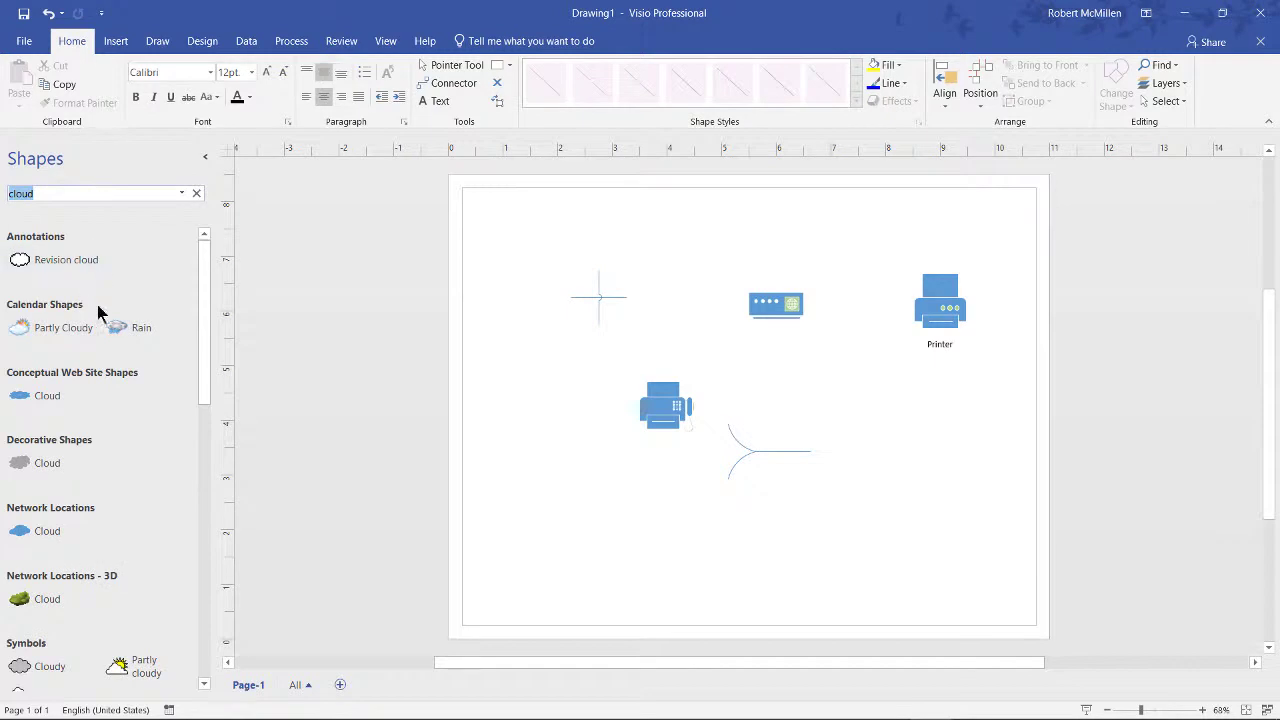
{"action": "scroll", "coordinate": [104, 460], "scroll_direction": "down", "scroll_amount": 2}
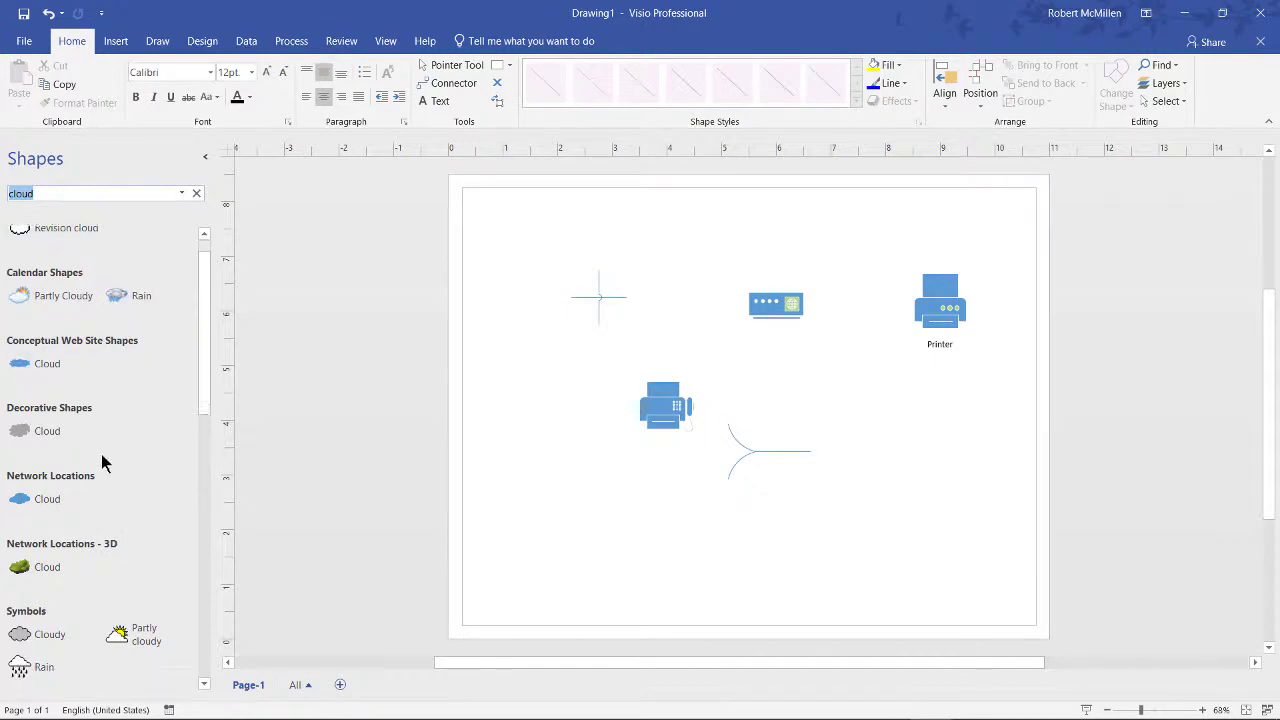
{"action": "scroll", "coordinate": [104, 462], "scroll_direction": "down", "scroll_amount": 5}
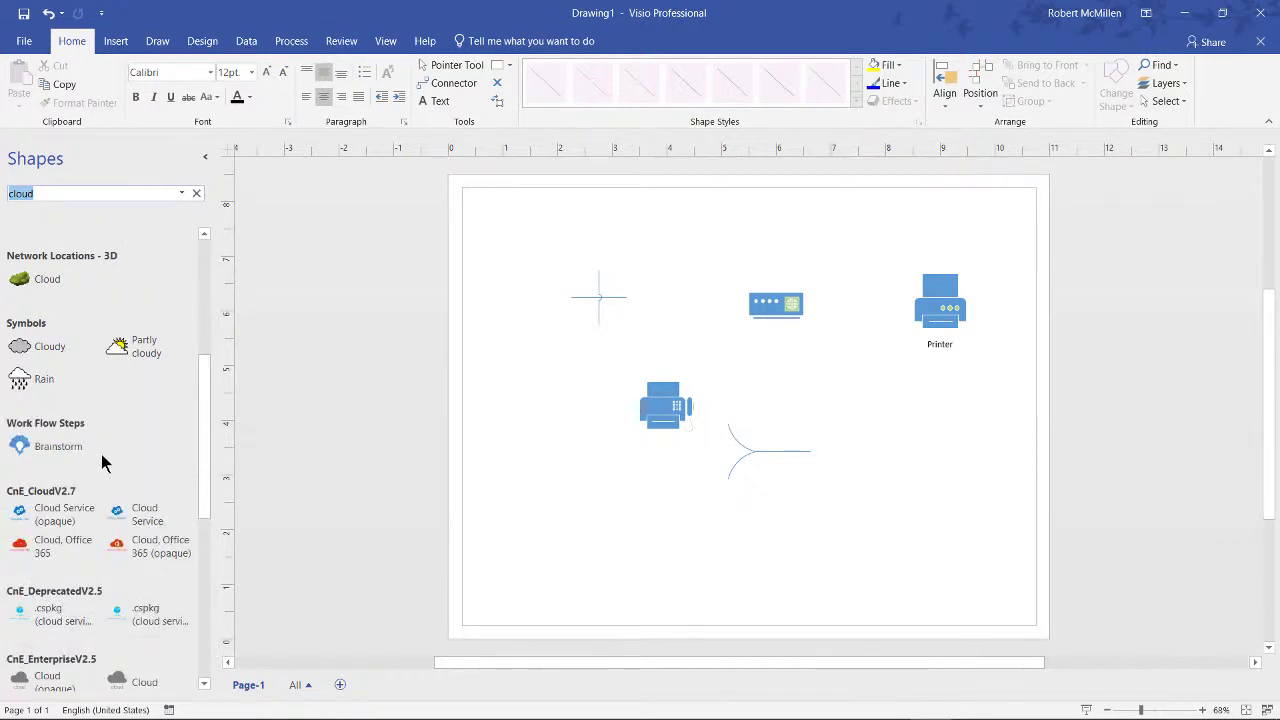
Step: Add a Rain shape below the printer, enlarge it slightly and rotate it 180°
{"action": "left_click_drag", "start_coordinate": [30, 385], "coordinate": [915, 400]}
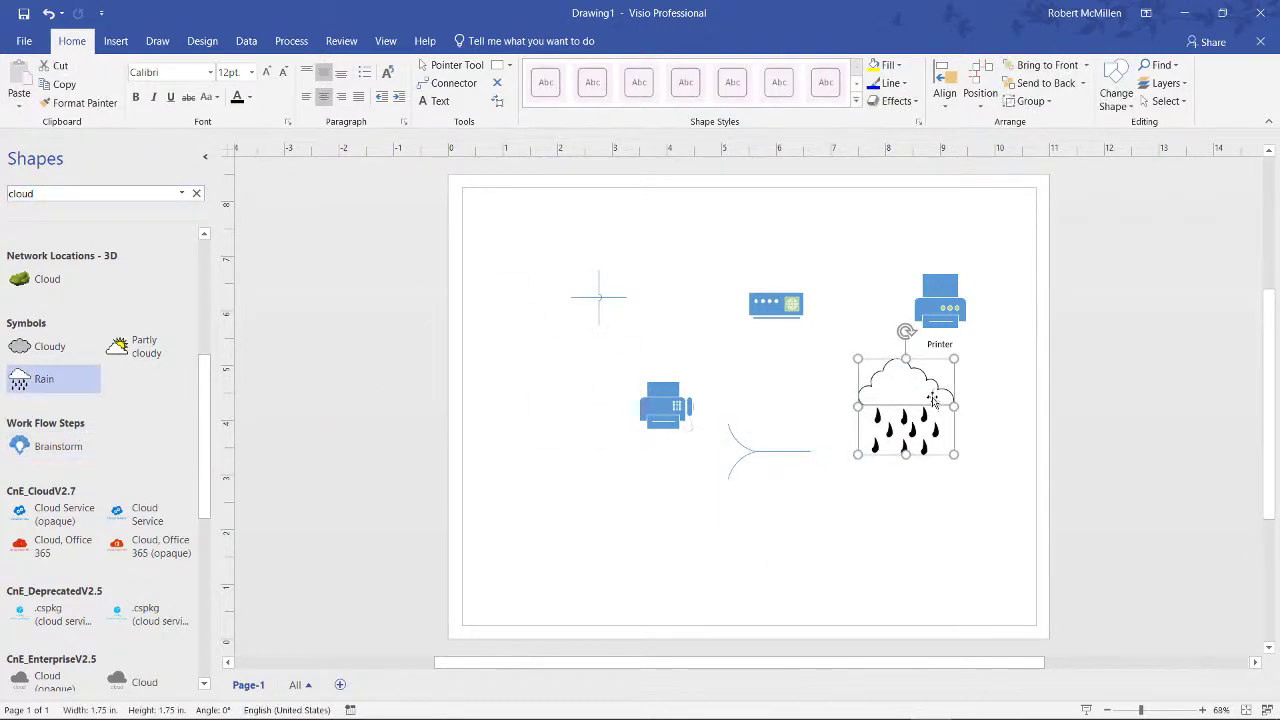
{"action": "mouse_move", "coordinate": [954, 359]}
{"action": "left_mouse_down"}
{"action": "mouse_move", "coordinate": [940, 372]}
{"action": "mouse_move", "coordinate": [970, 350]}
{"action": "mouse_move", "coordinate": [928, 400]}
{"action": "mouse_move", "coordinate": [958, 376]}
{"action": "left_mouse_up"}
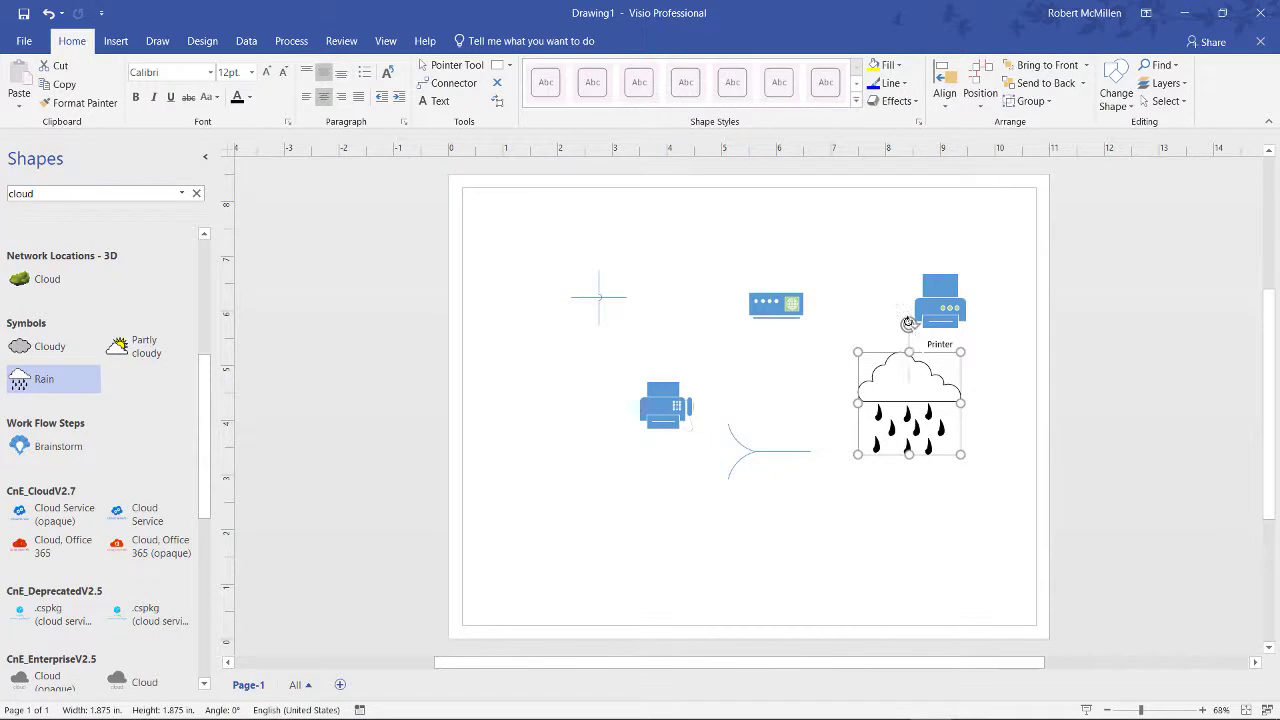
{"action": "left_click_drag", "start_coordinate": [908, 324], "coordinate": [908, 480]}
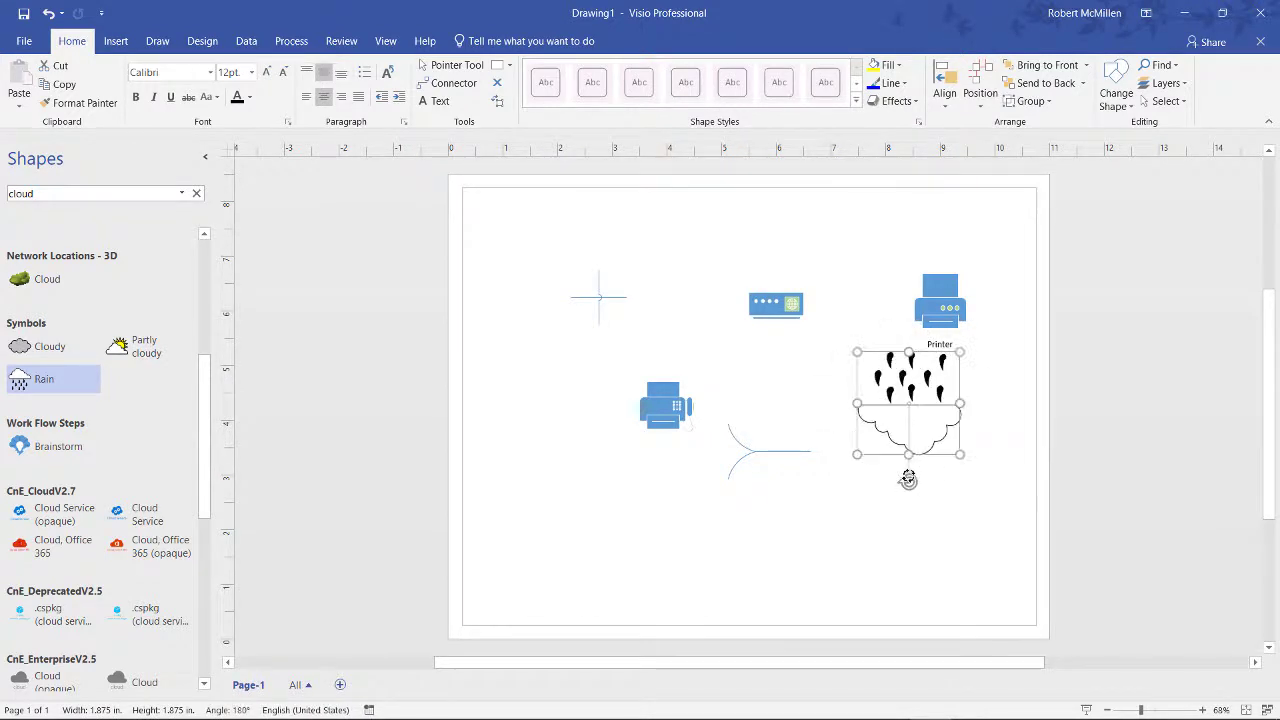
{"action": "left_click", "coordinate": [1006, 428]}
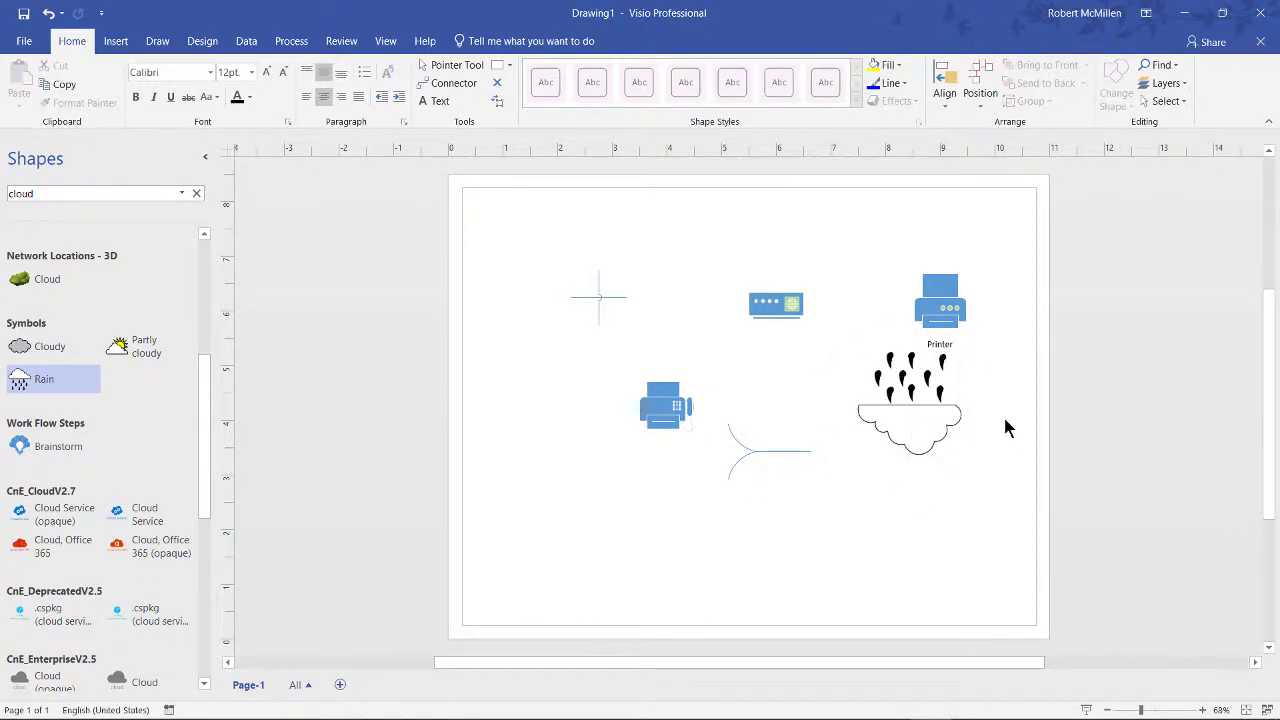
Step: Create a new drawing from the Detailed Network Diagram template
{"action": "left_click", "coordinate": [22, 46]}
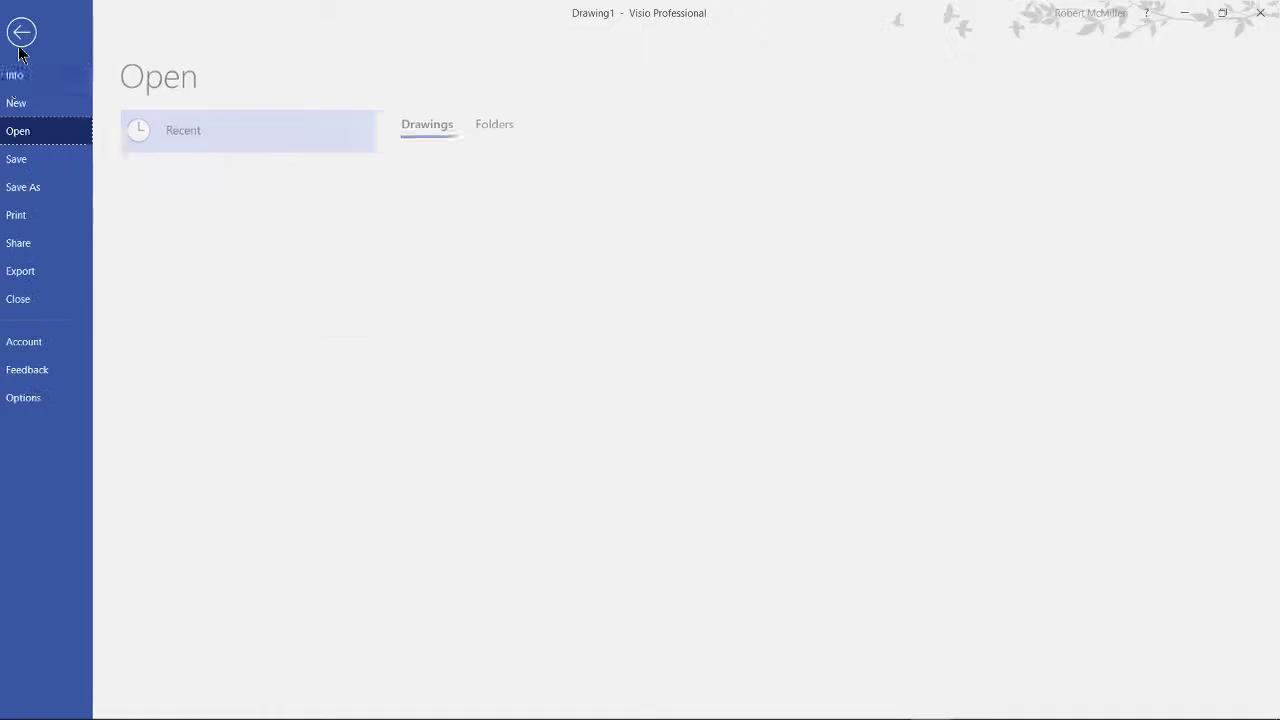
{"action": "left_click", "coordinate": [27, 104]}
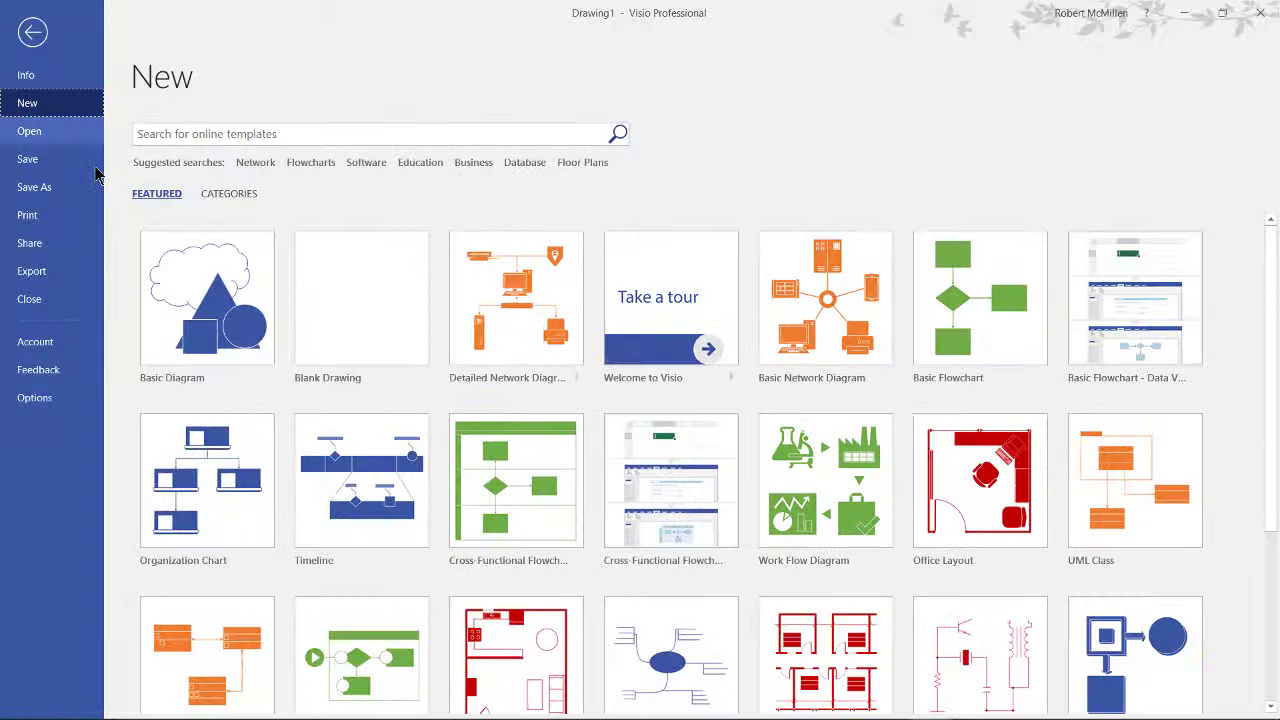
{"action": "left_click", "coordinate": [512, 314]}
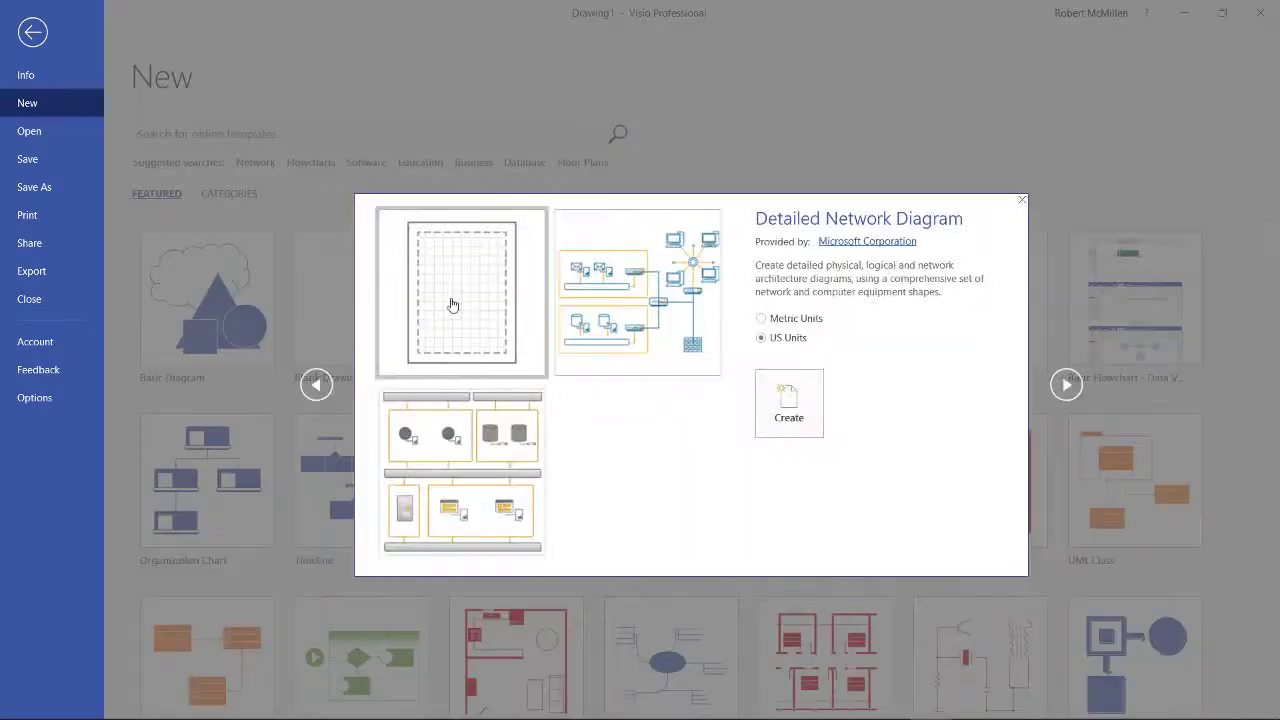
{"action": "left_click", "coordinate": [815, 425]}
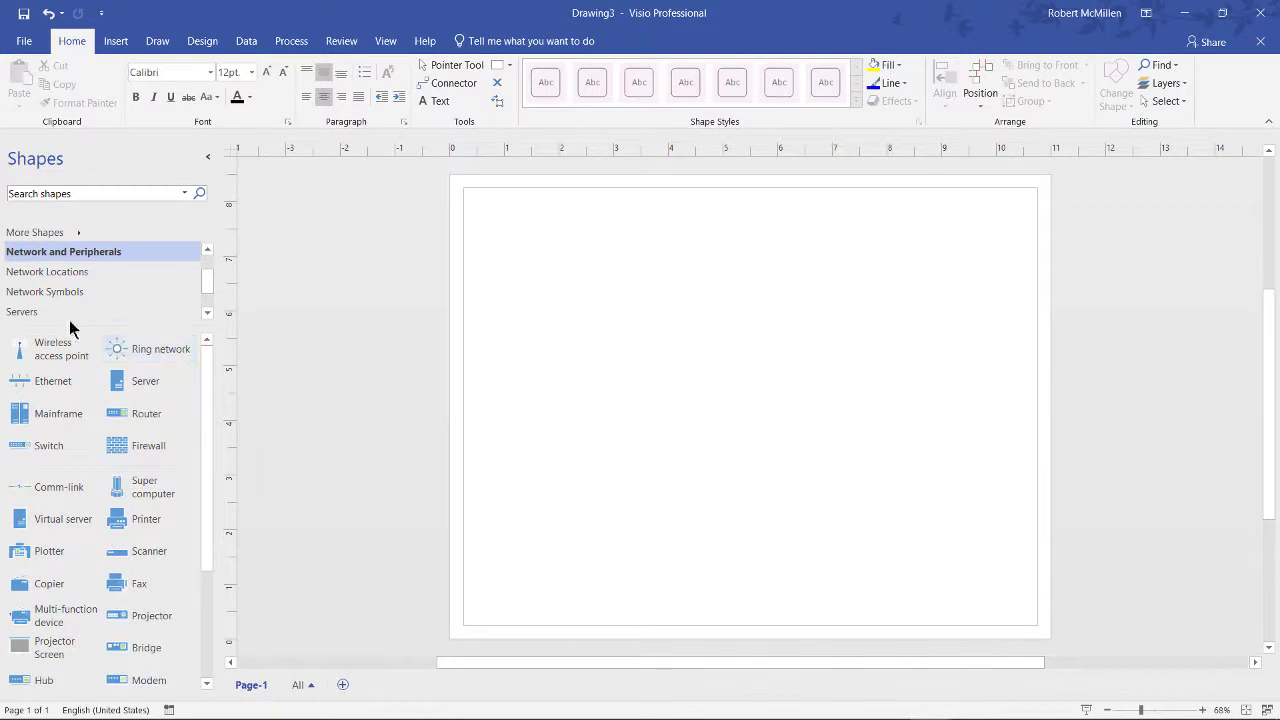
Step: Open the Rack Mounted Servers stencil and place a Certificate server on the upper-left page
{"action": "scroll", "coordinate": [66, 326], "scroll_direction": "down", "scroll_amount": 1}
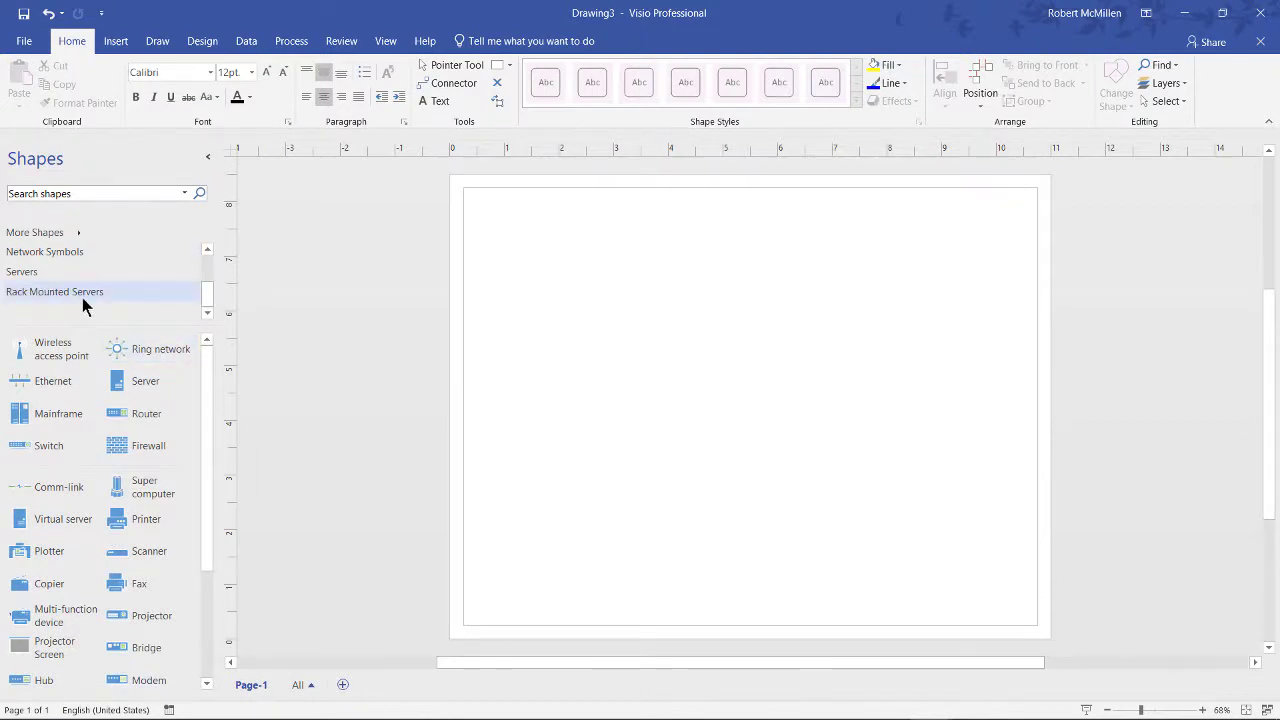
{"action": "left_click", "coordinate": [207, 256]}
{"action": "left_click", "coordinate": [207, 256]}
{"action": "left_click", "coordinate": [207, 256]}
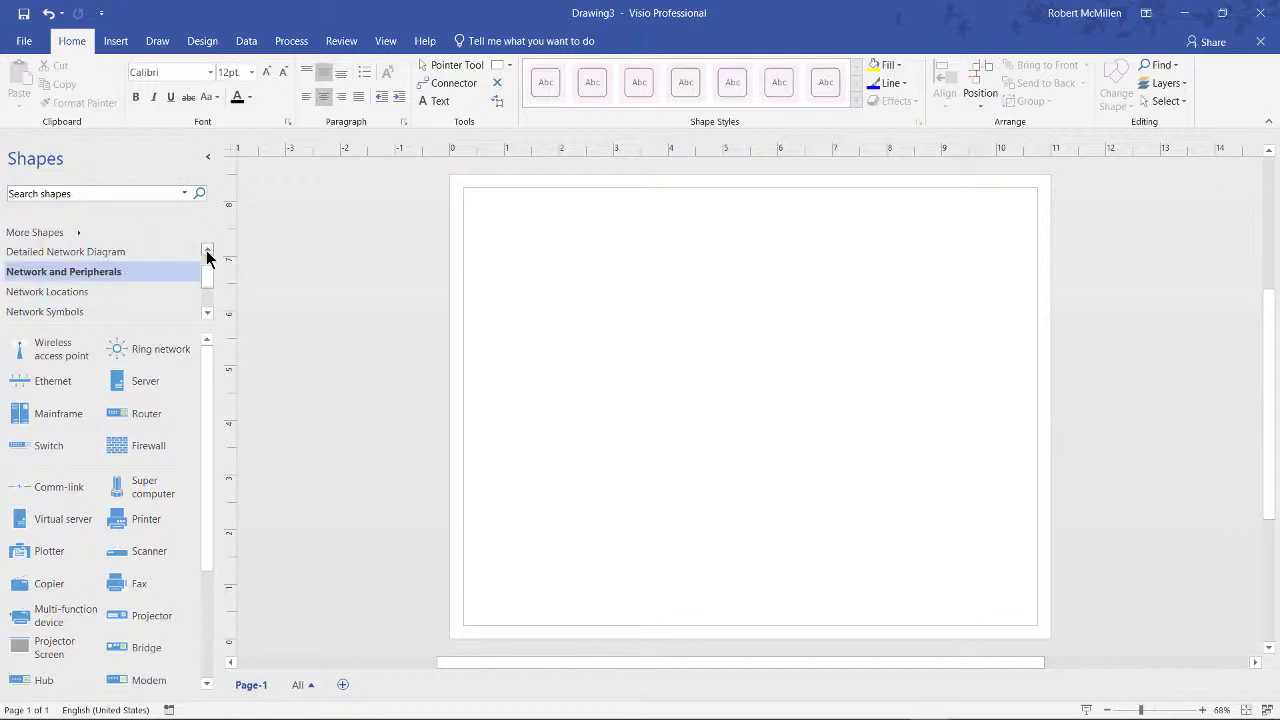
{"action": "left_click", "coordinate": [207, 256]}
{"action": "left_click", "coordinate": [207, 256]}
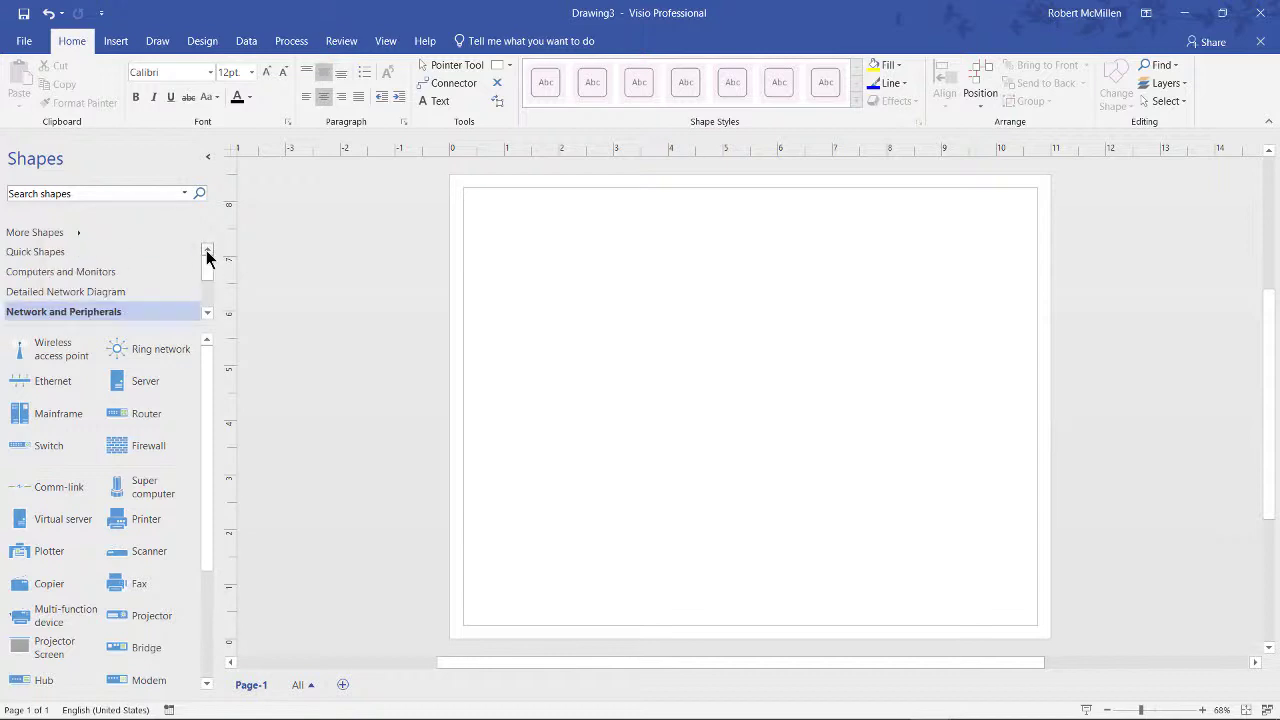
{"action": "left_click", "coordinate": [208, 314]}
{"action": "left_click", "coordinate": [208, 314]}
{"action": "left_click", "coordinate": [208, 314]}
{"action": "left_click", "coordinate": [208, 314]}
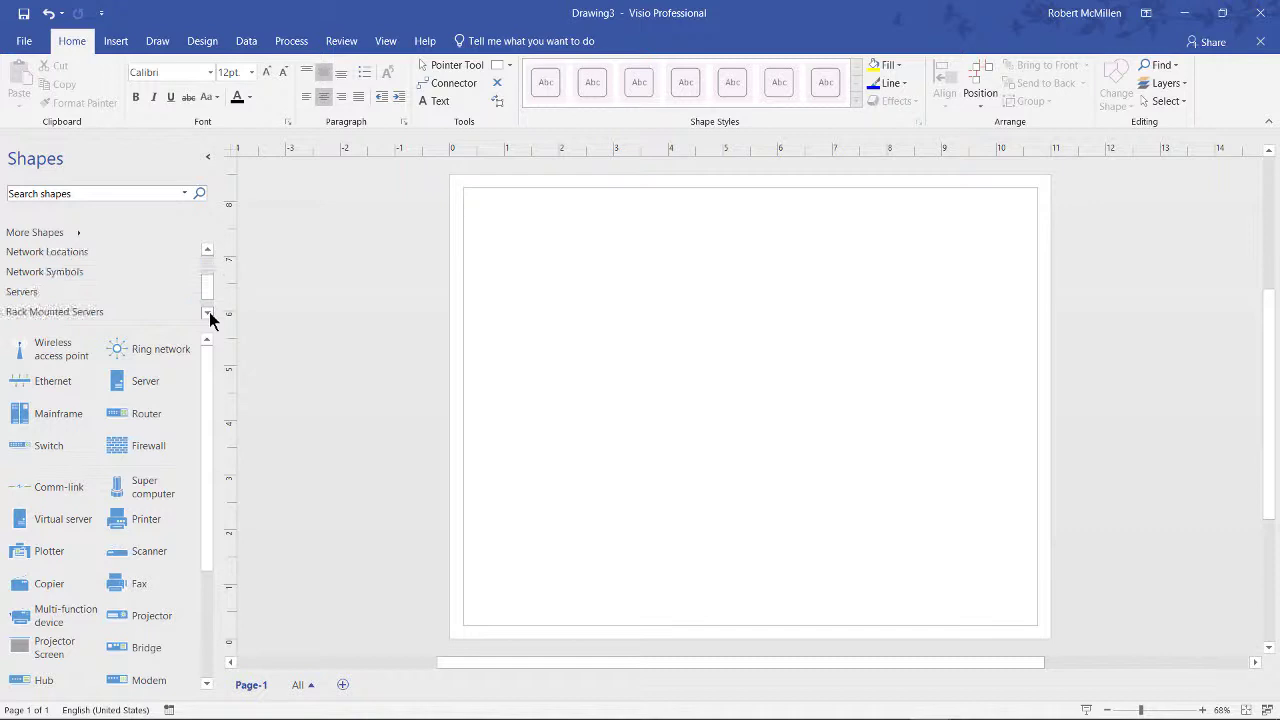
{"action": "left_click", "coordinate": [208, 314]}
{"action": "left_click", "coordinate": [55, 279]}
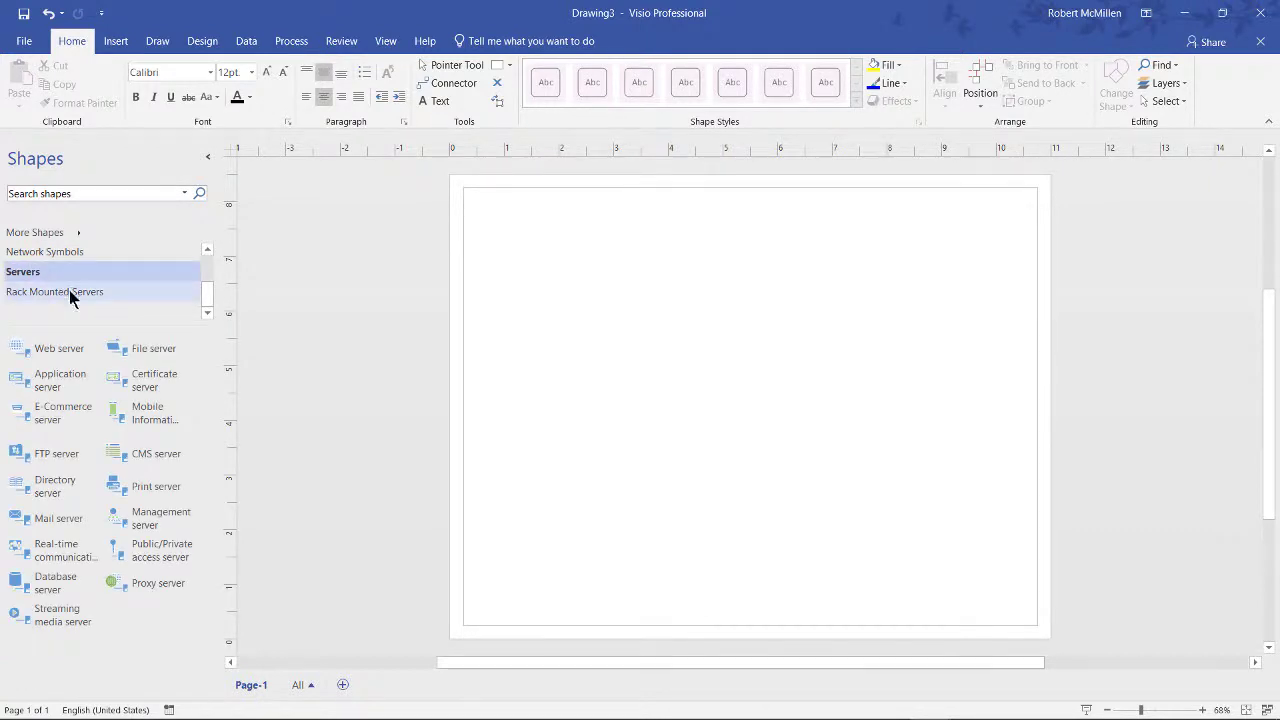
{"action": "left_click", "coordinate": [70, 293]}
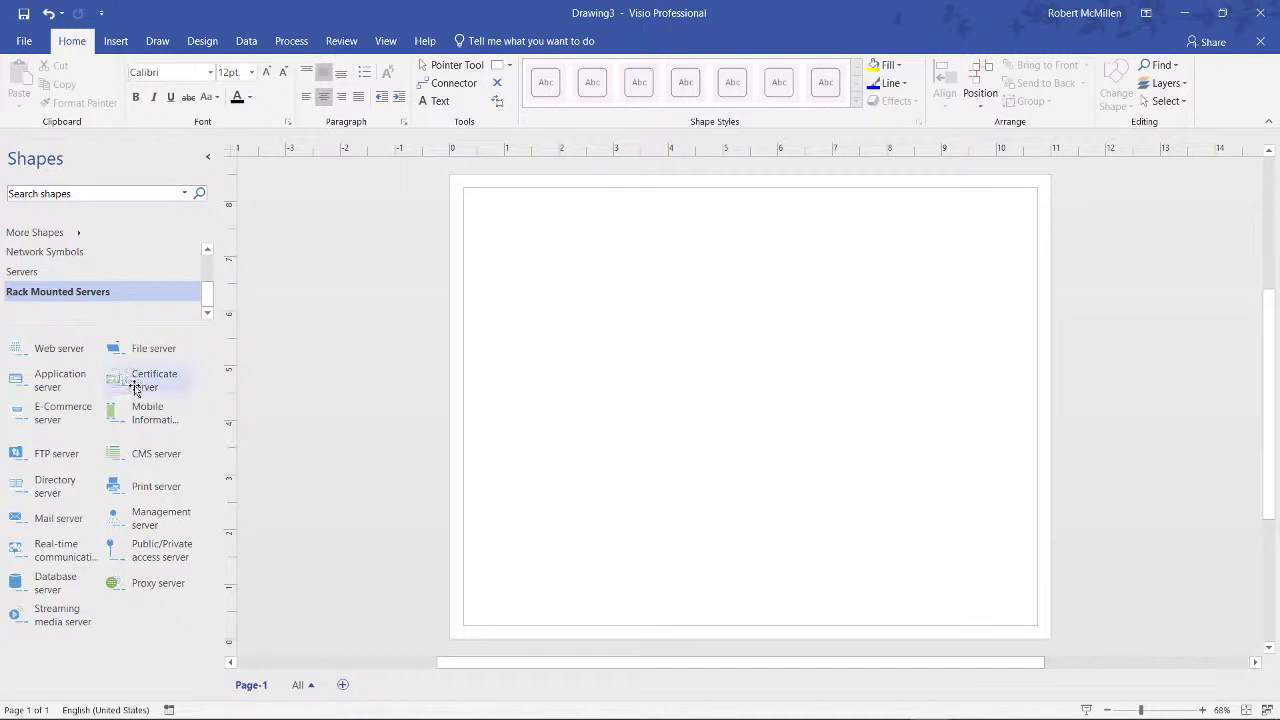
{"action": "left_click_drag", "start_coordinate": [136, 389], "coordinate": [622, 302]}
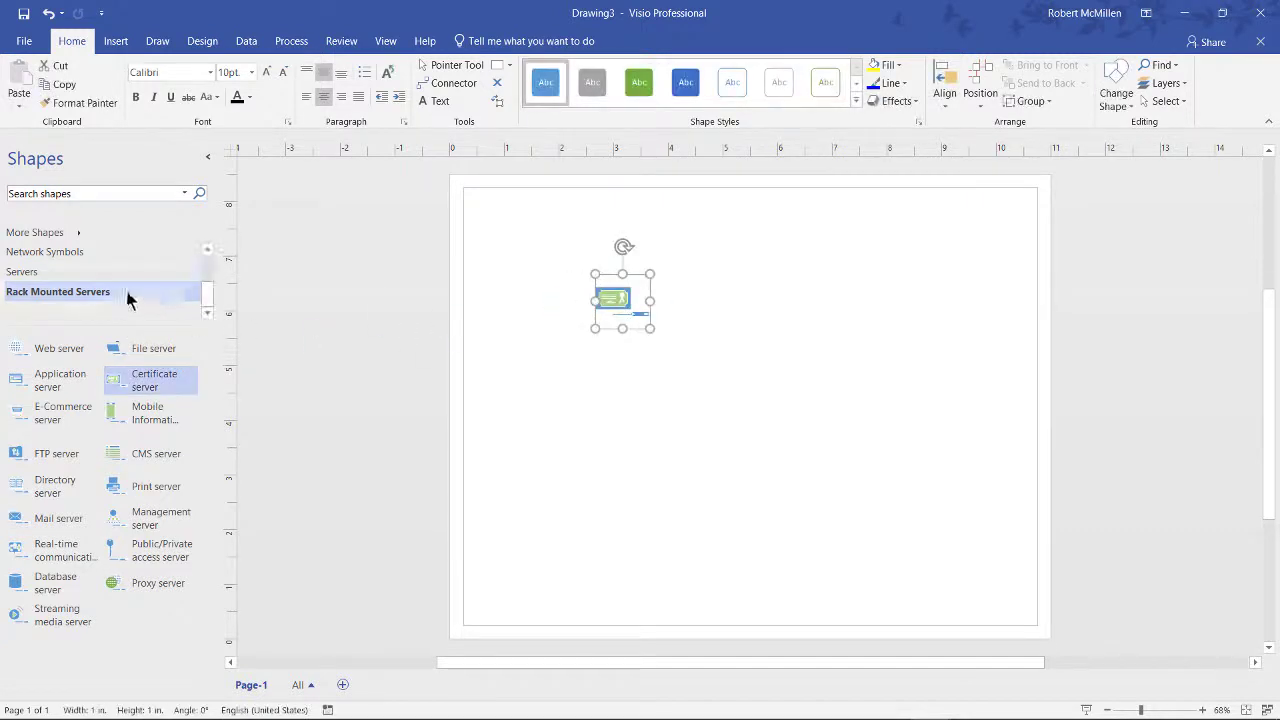
Step: Add a Lock shape from Network Symbols just below the Certificate server
{"action": "left_click", "coordinate": [103, 259]}
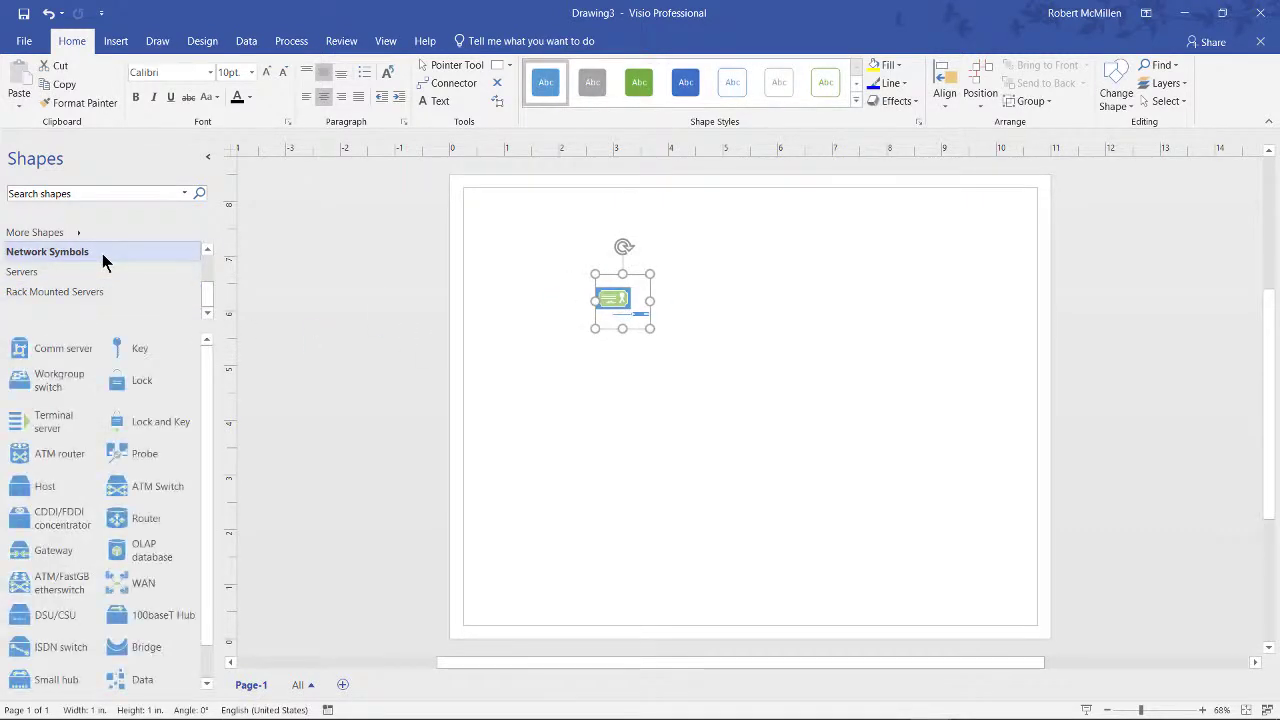
{"action": "left_click_drag", "start_coordinate": [132, 378], "coordinate": [665, 392]}
{"action": "scroll", "coordinate": [213, 255], "scroll_direction": "up", "scroll_amount": 3}
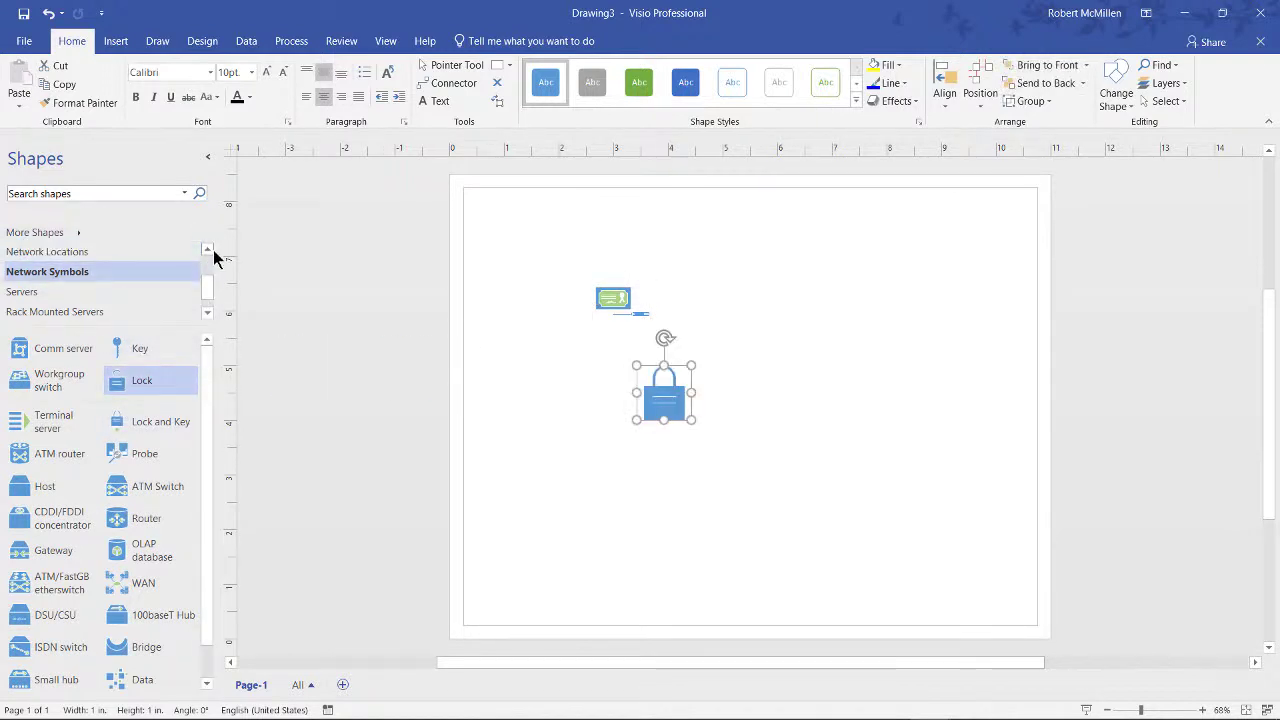
{"action": "scroll", "coordinate": [213, 255], "scroll_direction": "up", "scroll_amount": 1}
{"action": "scroll", "coordinate": [180, 275], "scroll_direction": "down", "scroll_amount": 4}
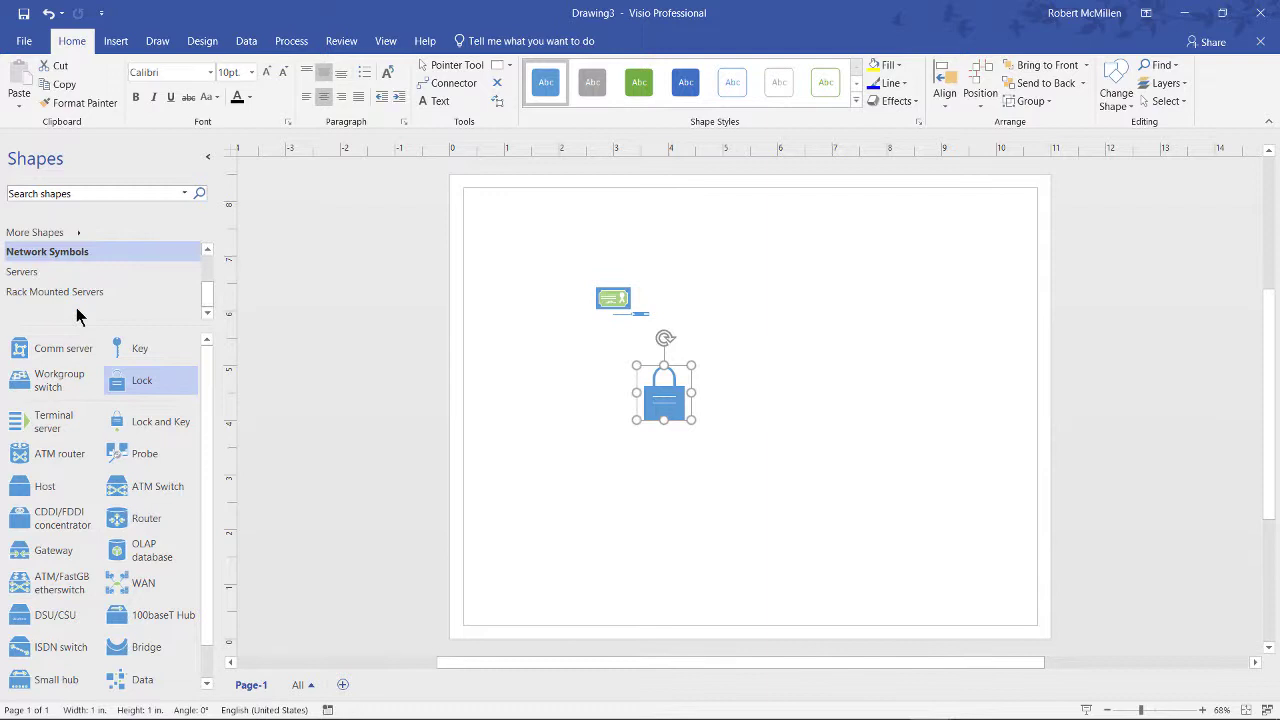
{"action": "scroll", "coordinate": [203, 255], "scroll_direction": "up", "scroll_amount": 3}
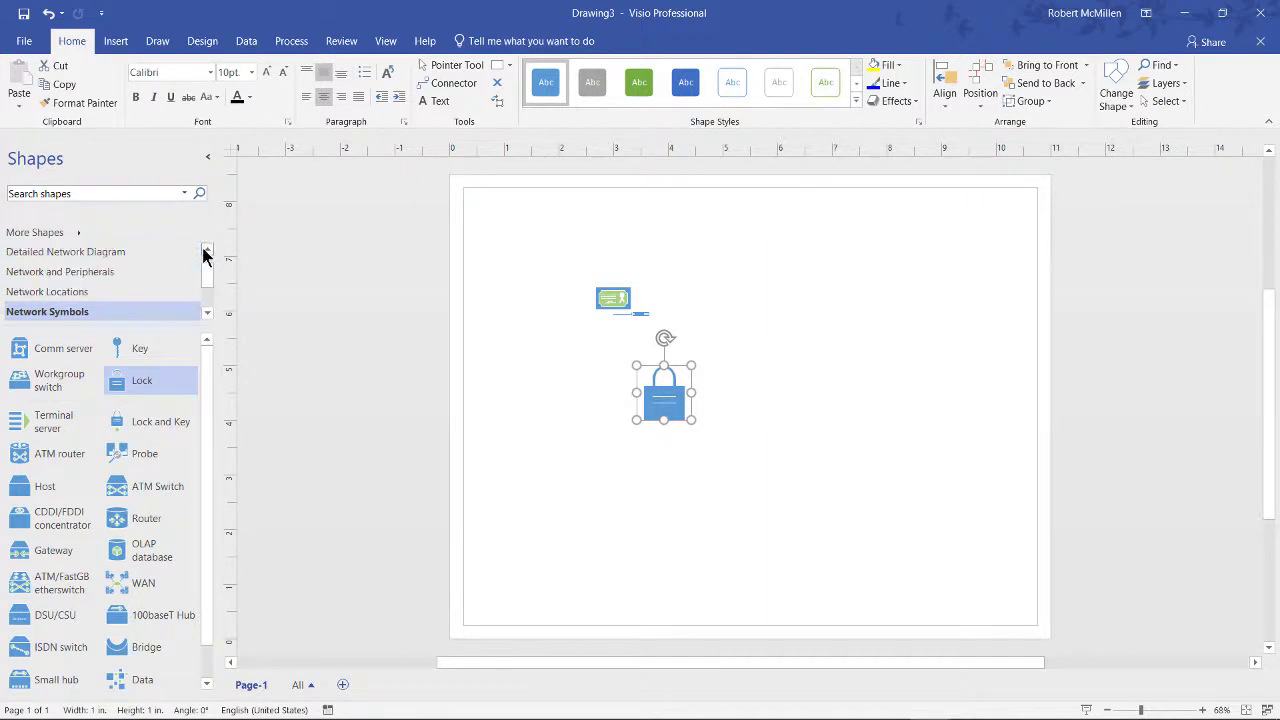
{"action": "scroll", "coordinate": [203, 255], "scroll_direction": "up", "scroll_amount": 2}
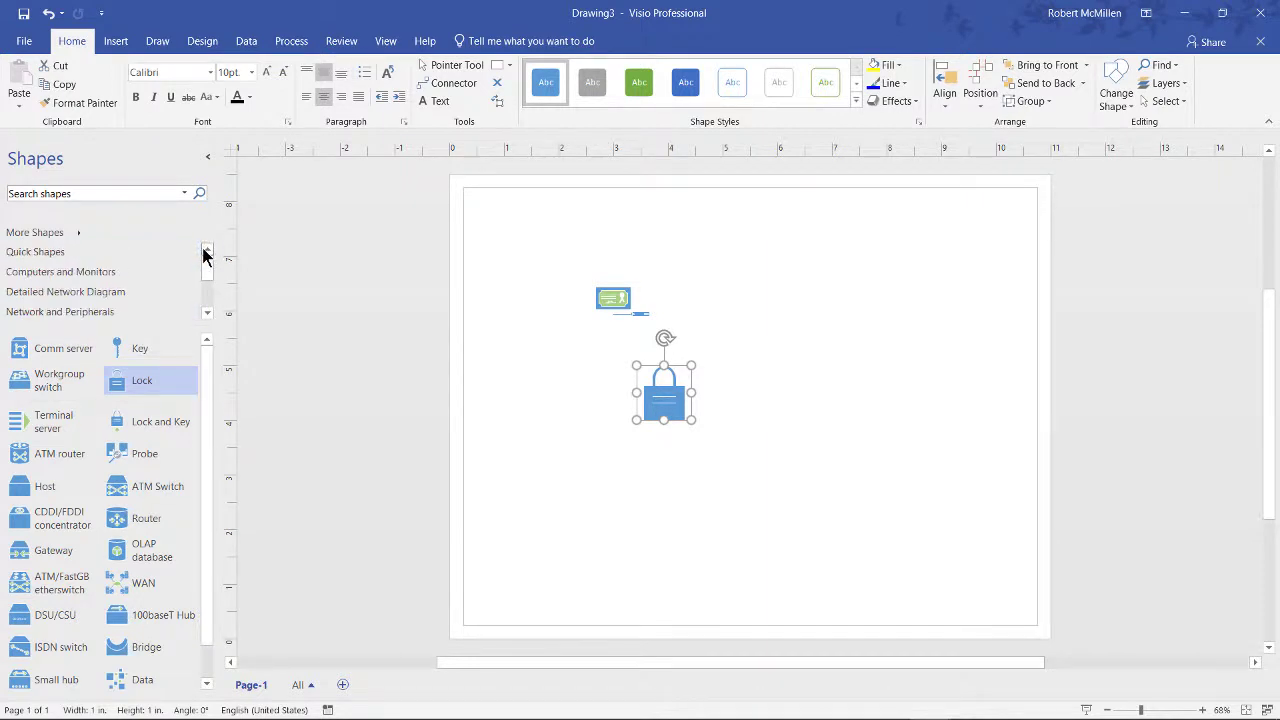
{"action": "left_click", "coordinate": [81, 233]}
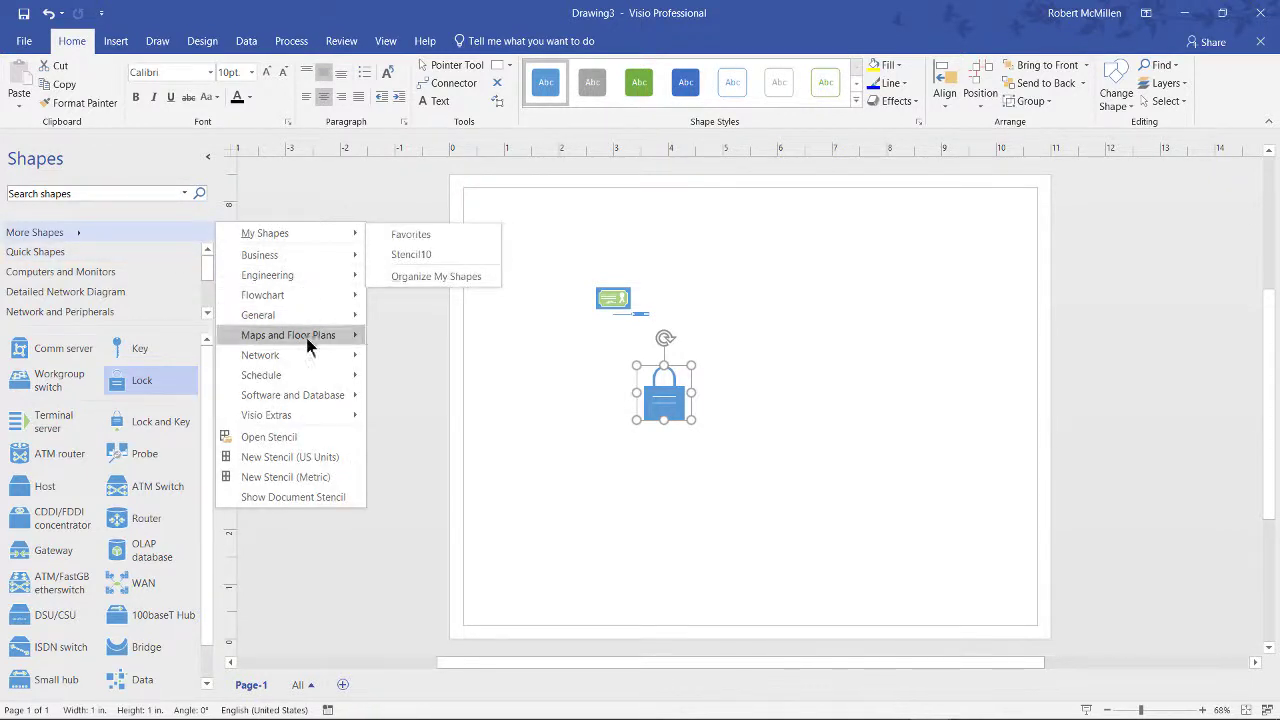
{"action": "left_click", "coordinate": [430, 536]}
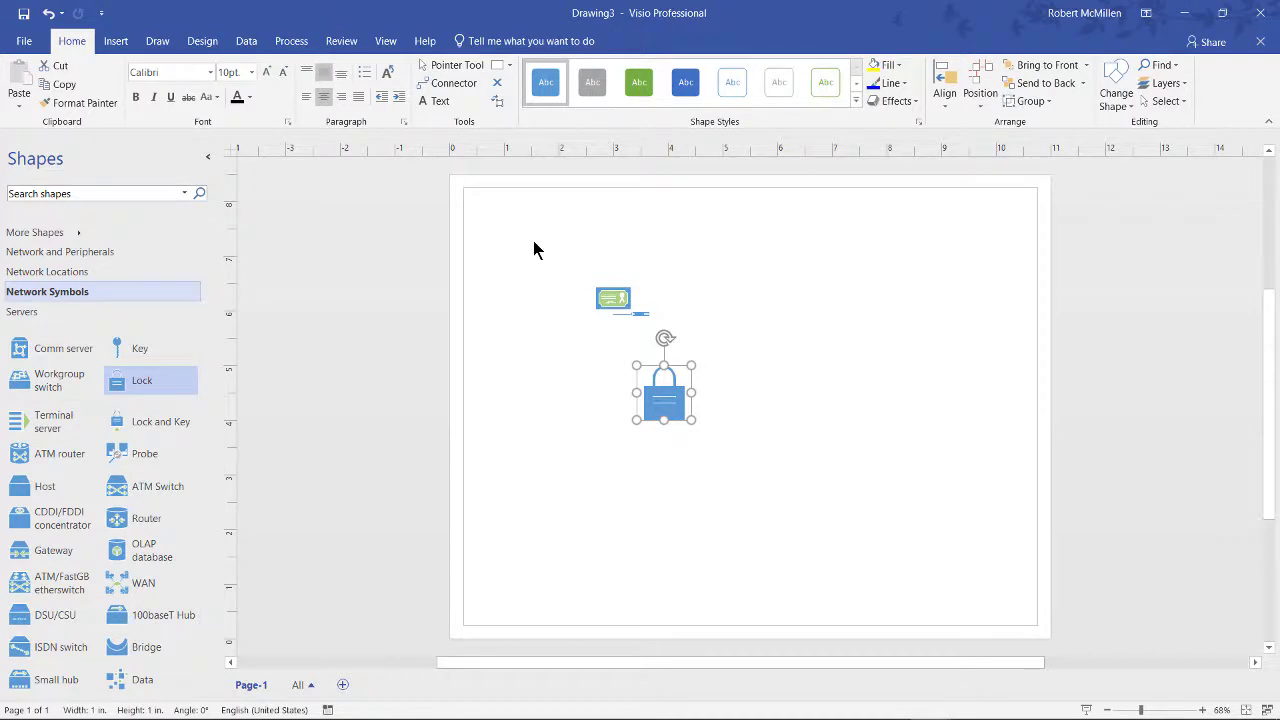
Step: Create a new drawing from the Timeline template
{"action": "left_click", "coordinate": [24, 41]}
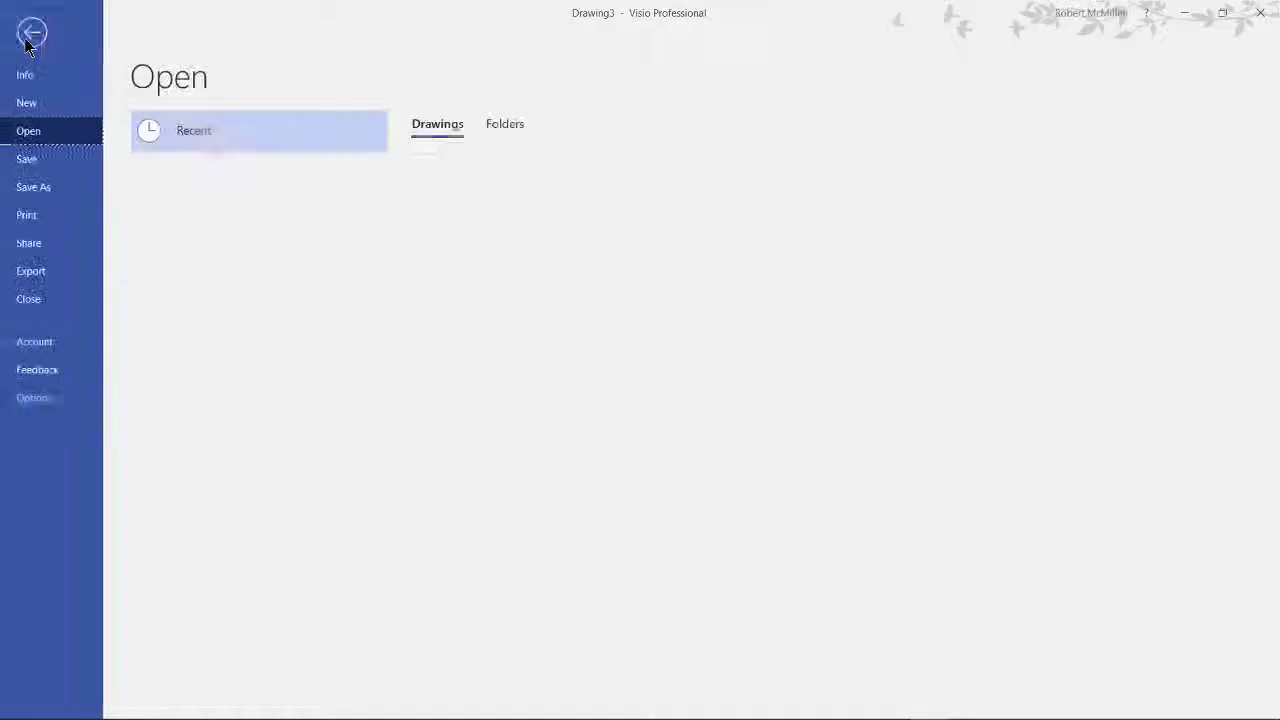
{"action": "left_click", "coordinate": [32, 103]}
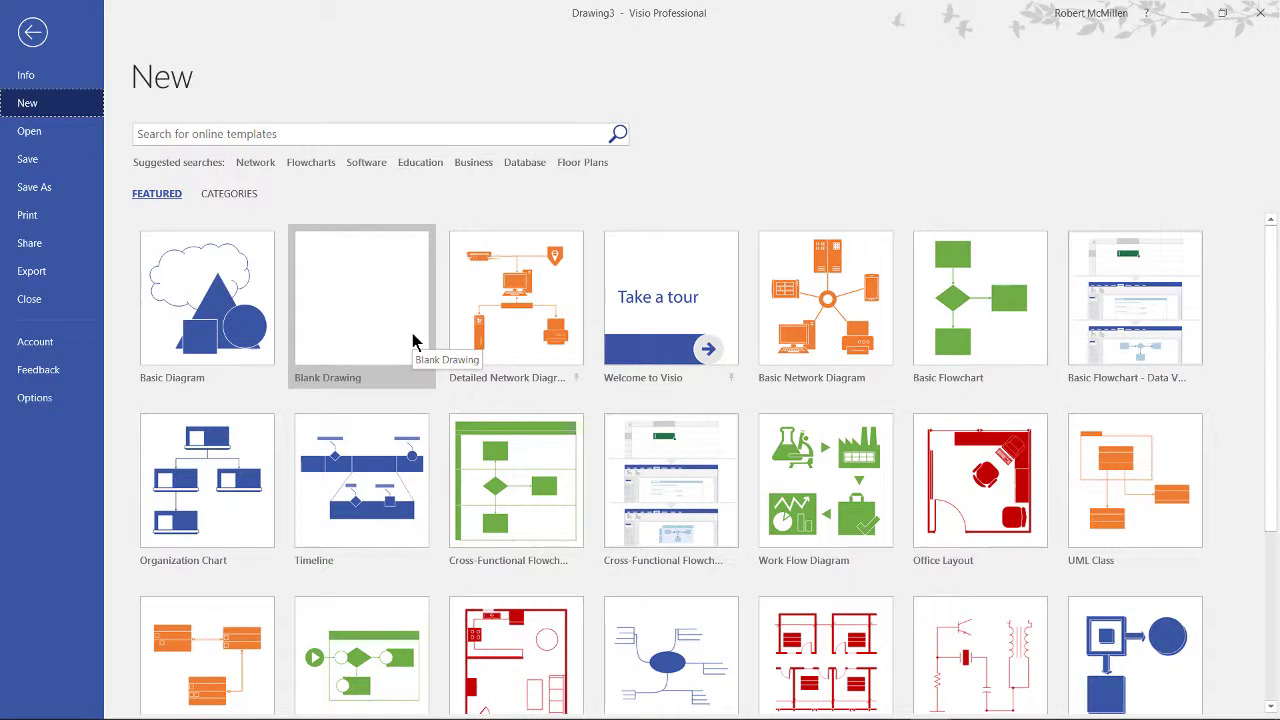
{"action": "left_click", "coordinate": [369, 487]}
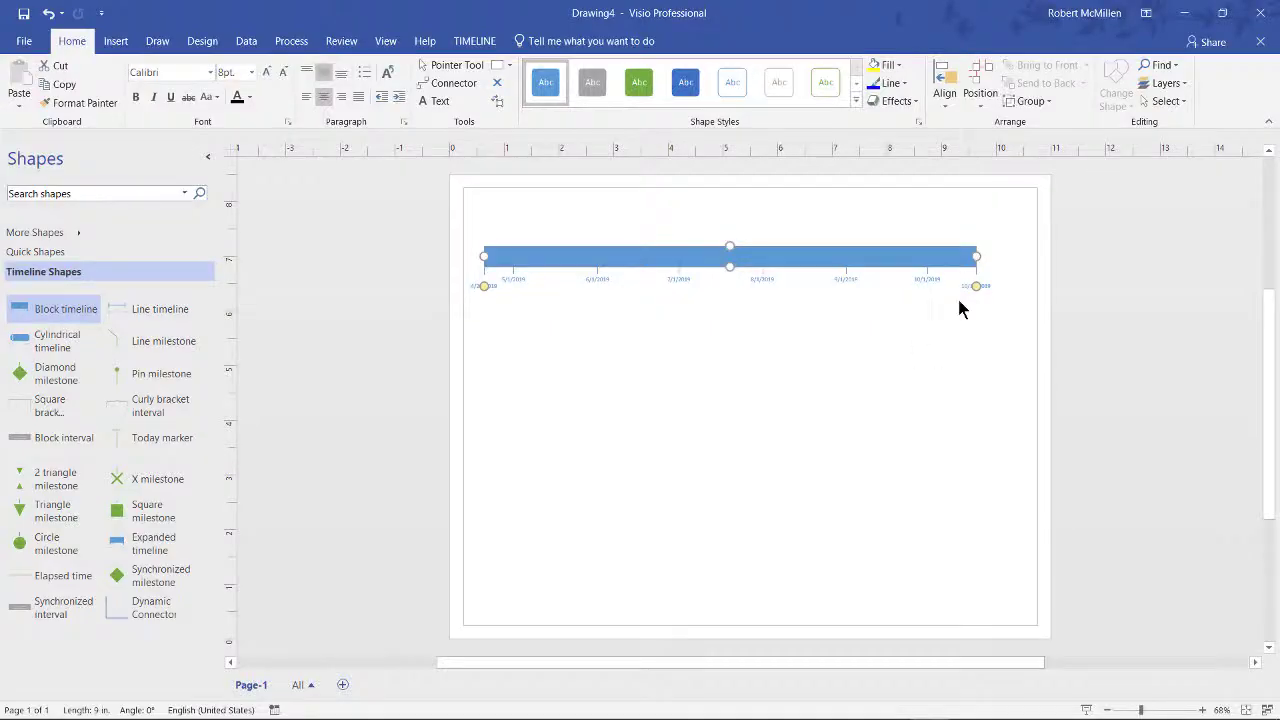
Step: Place a Diamond milestone on the timeline, keeping its 6/5/2019 date and Milestone Description label
{"action": "left_click", "coordinate": [38, 378]}
{"action": "left_click_drag", "start_coordinate": [38, 378], "coordinate": [610, 337]}
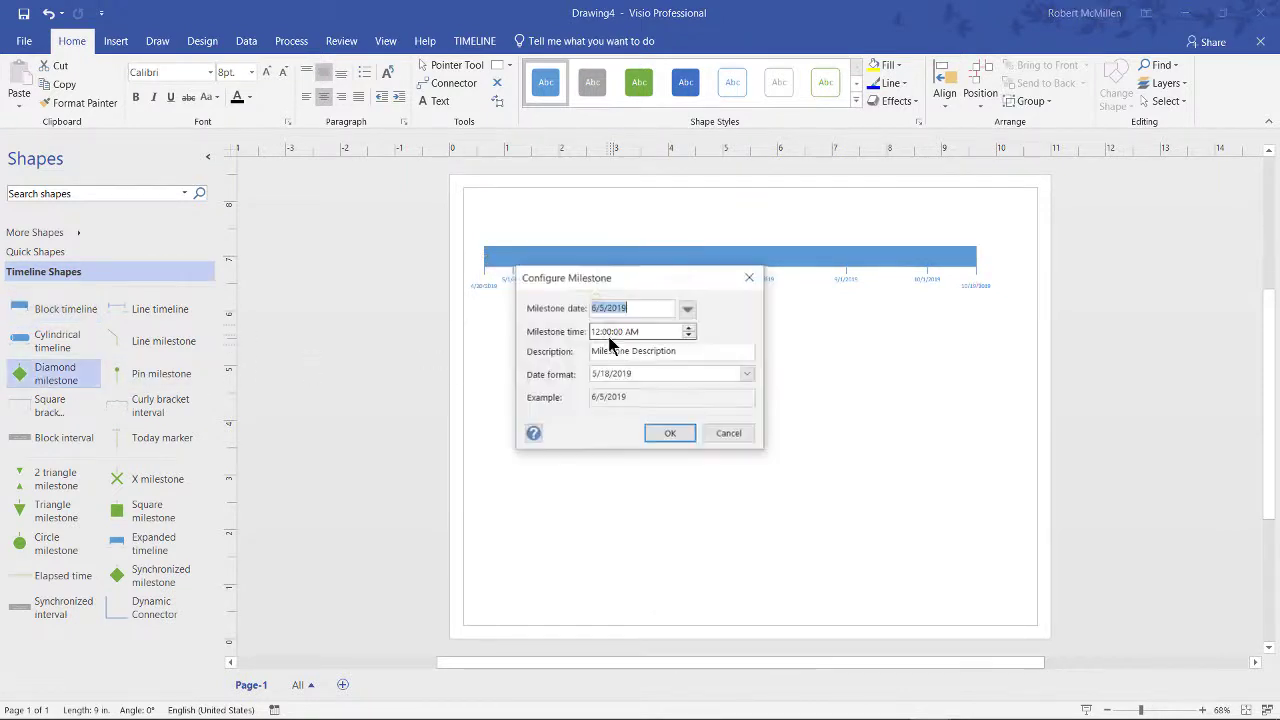
{"action": "left_click", "coordinate": [648, 431]}
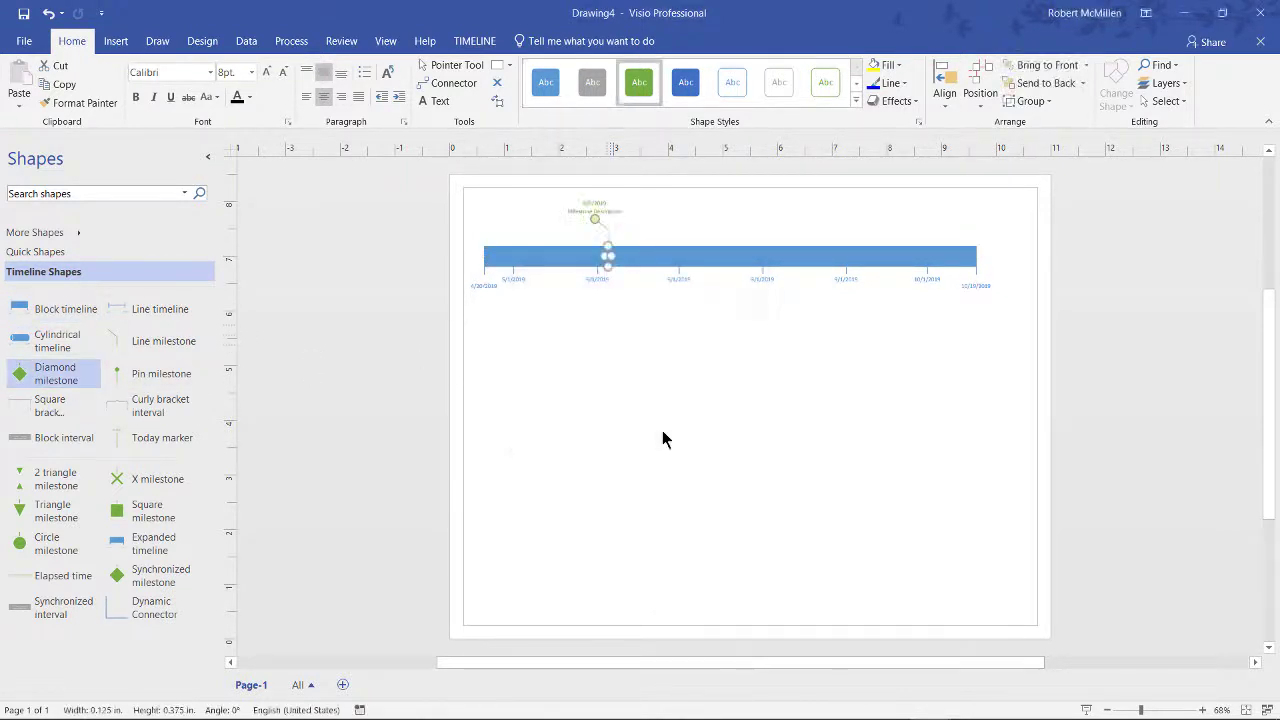